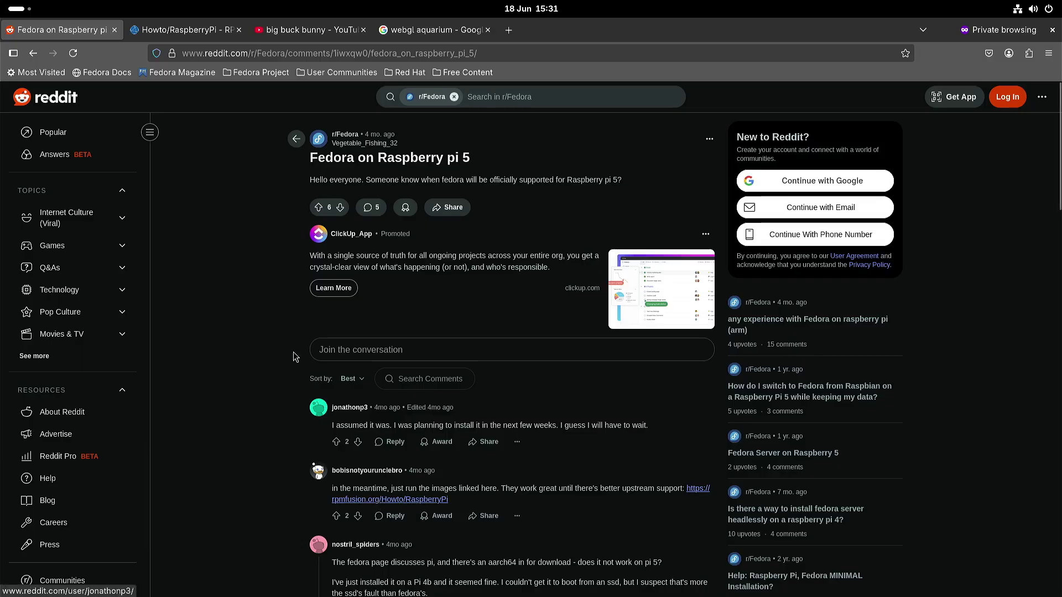
# Switch to the RPM Fusion Howto/RaspberryPi tab
pyautogui.click(185, 32)
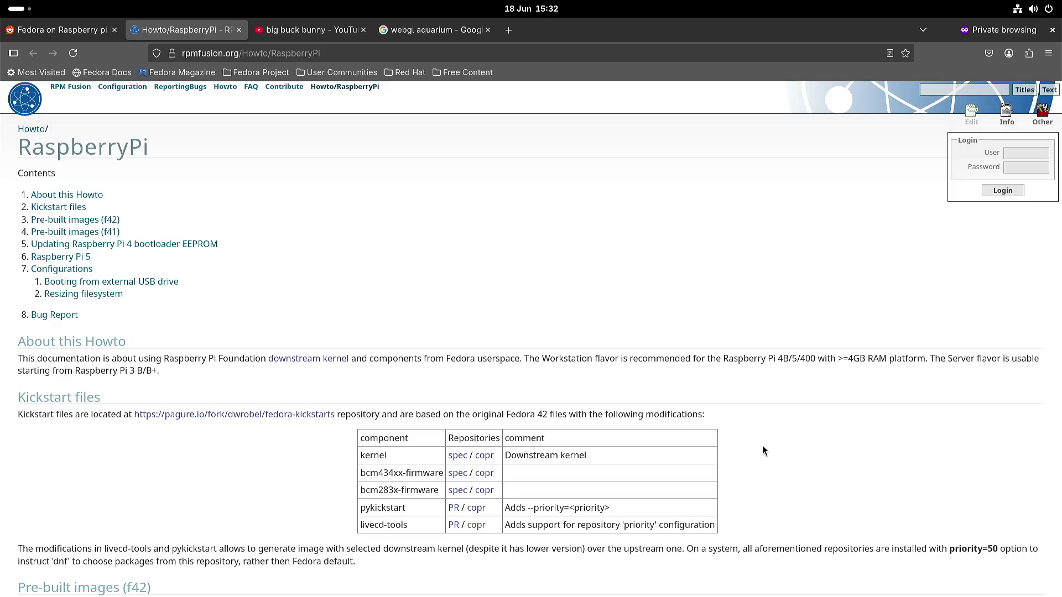
# Scroll the how-to page down past the image tables to the Raspberry Pi 5 config.txt lines
pyautogui.scroll(-6, 761, 423)
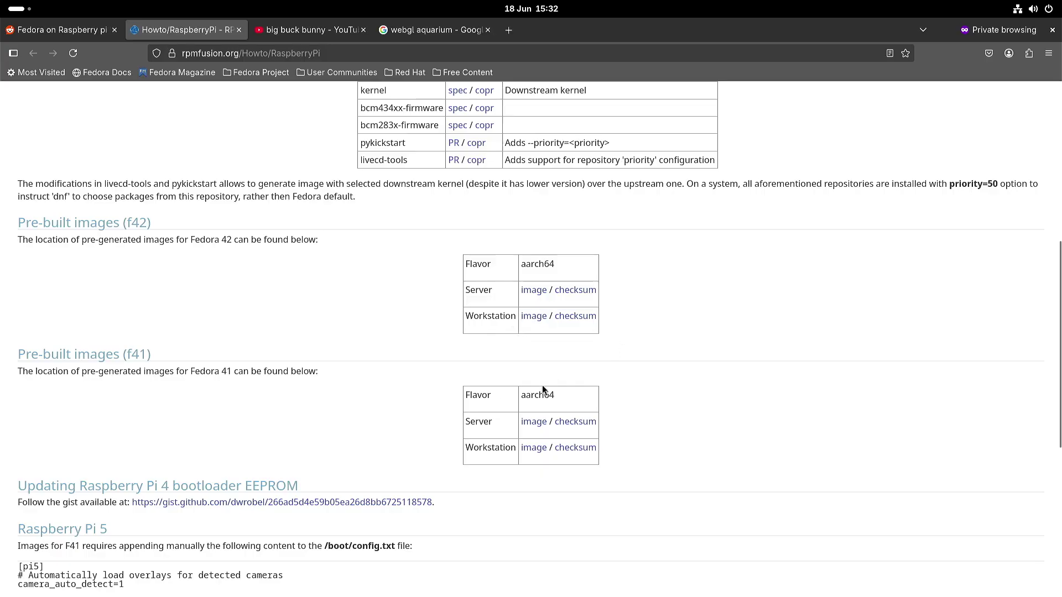
pyautogui.scroll(-6, 697, 390)
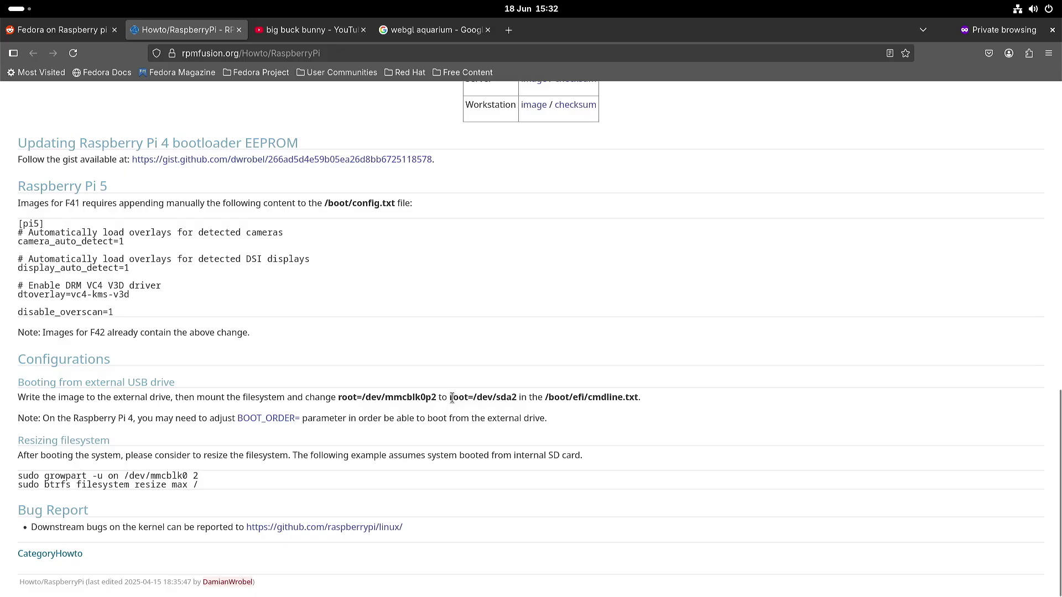
# Highlight root=/dev/sda2, the resize advice and both filesystem-resize commands, then show the window overview
pyautogui.moveTo(450, 397); pyautogui.dragTo(520, 398)
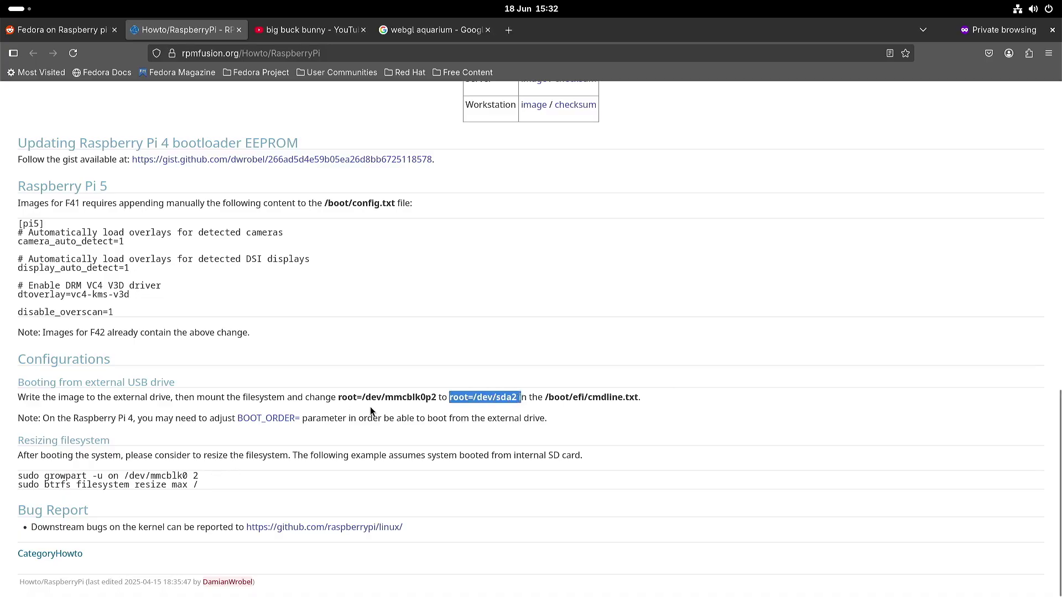
pyautogui.click(330, 393)
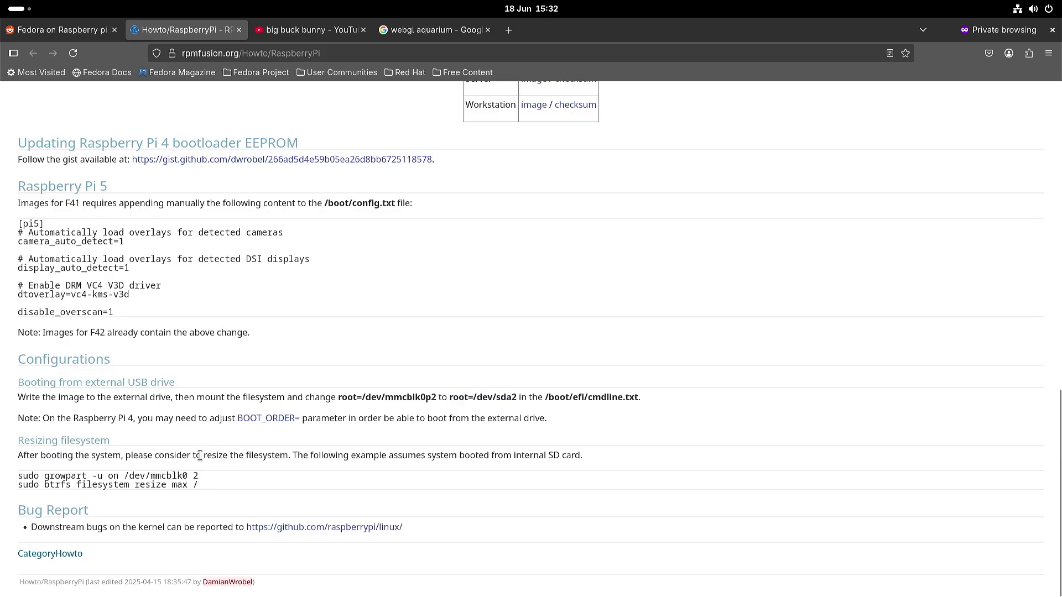
pyautogui.moveTo(200, 456); pyautogui.dragTo(295, 459)
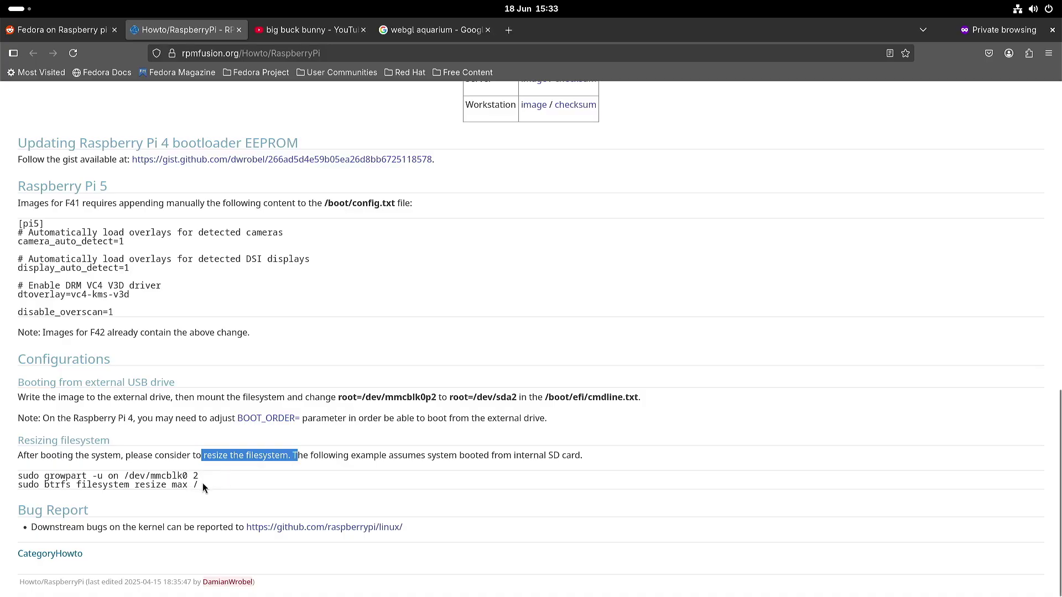
pyautogui.moveTo(201, 485); pyautogui.dragTo(11, 477)
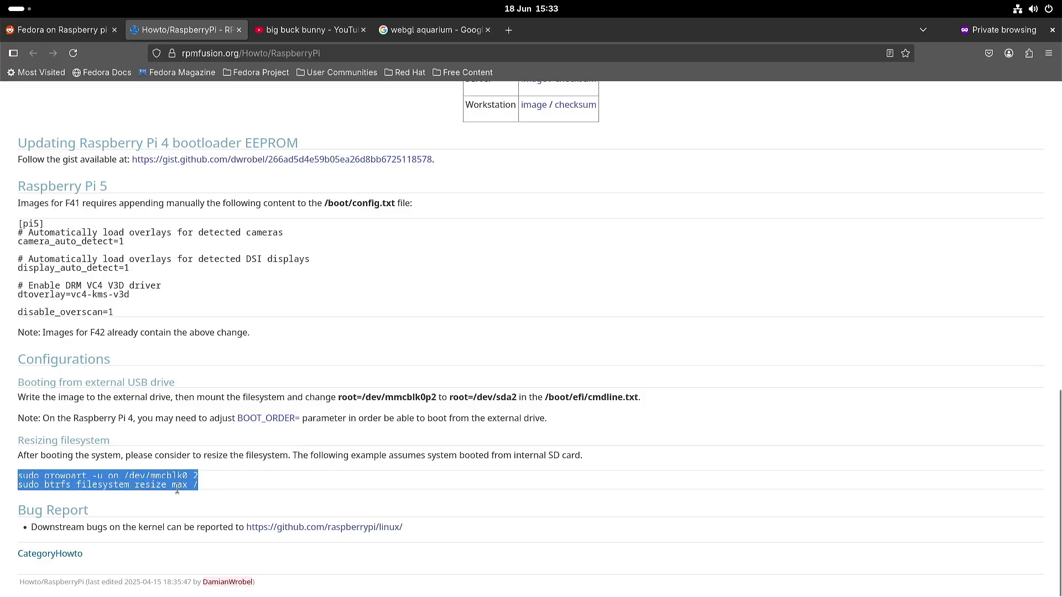
pyautogui.click(274, 482)
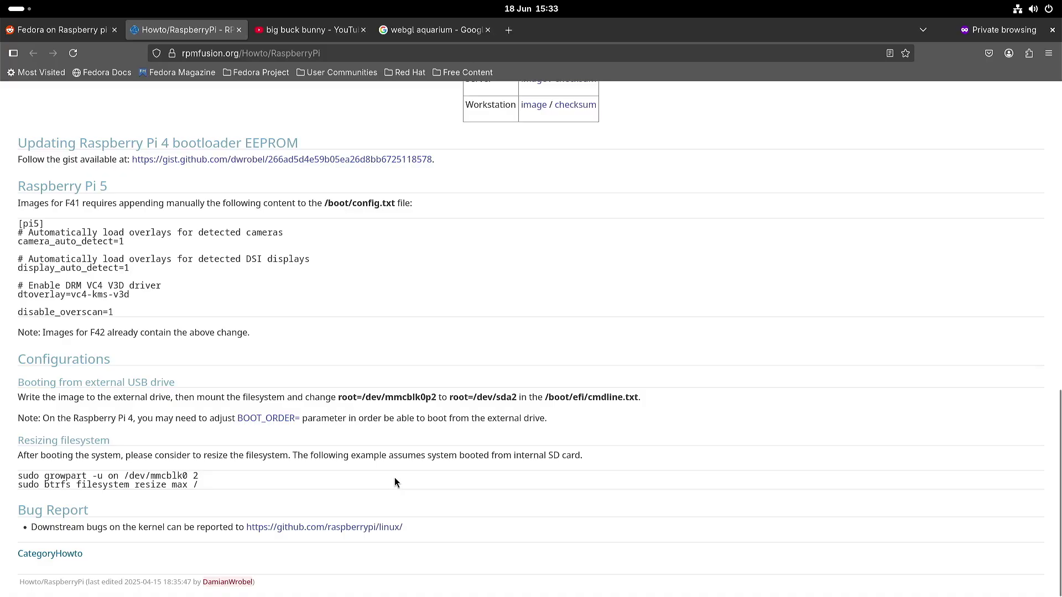
pyautogui.moveTo(1, 5)
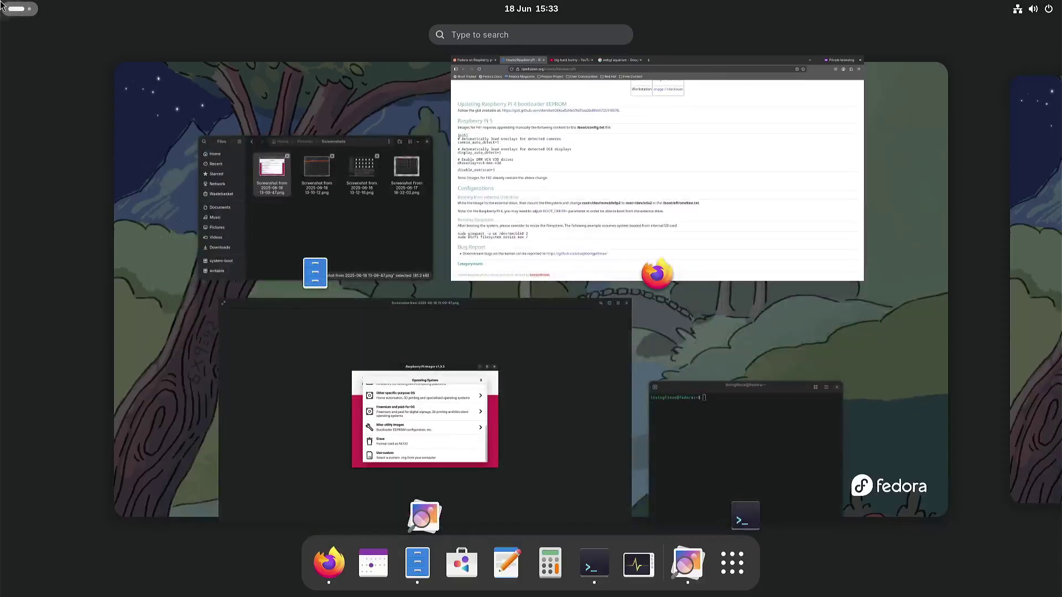
# Bring up Image Viewer and advance two screenshots to cmdline.txt showing root=/dev/sda2 rootfstype=btrfs
pyautogui.click(297, 415)
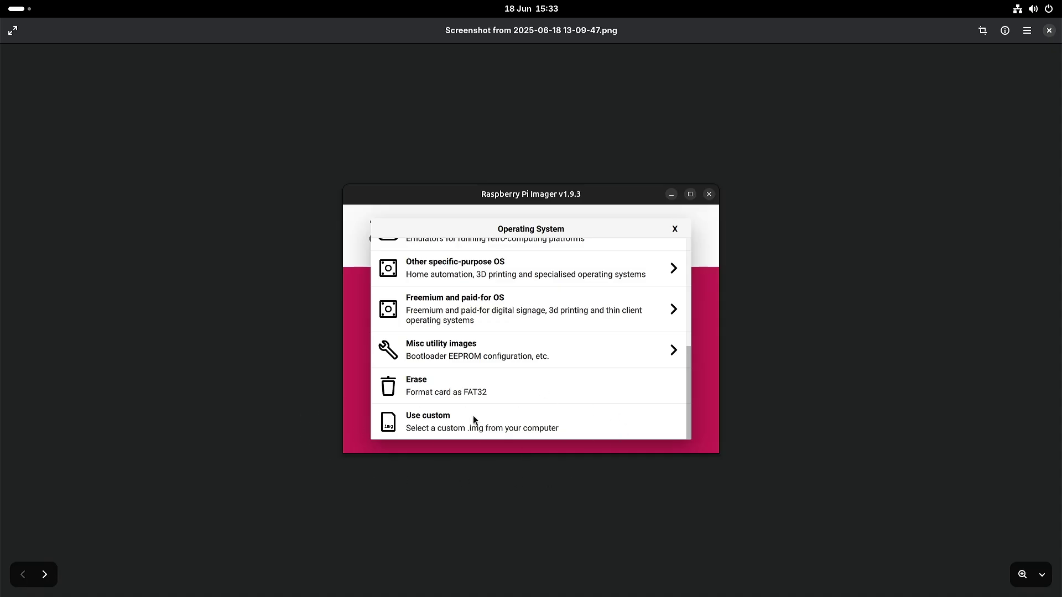
pyautogui.click(44, 577)
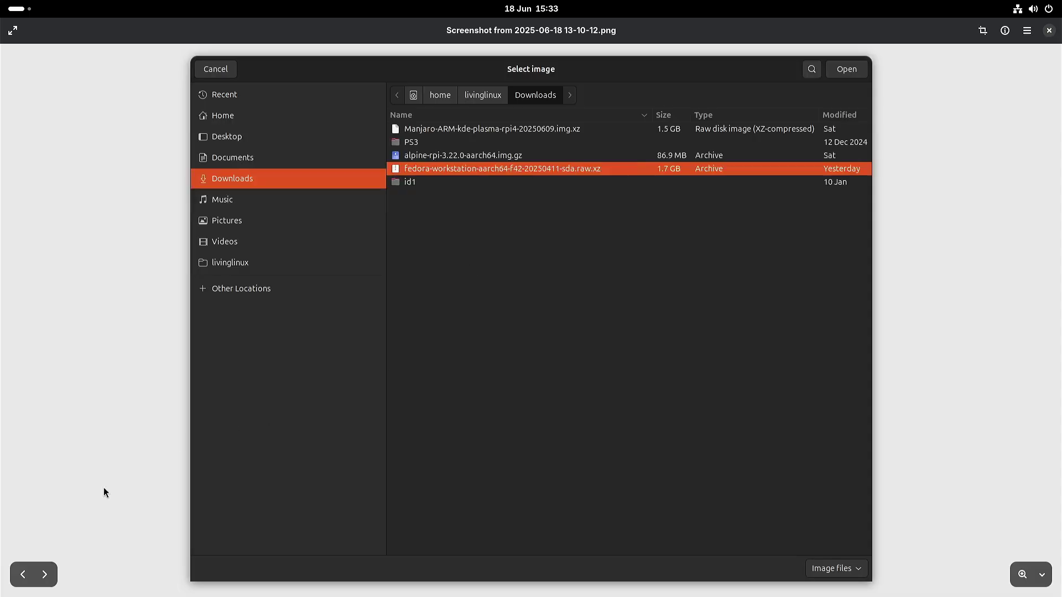
pyautogui.click(49, 577)
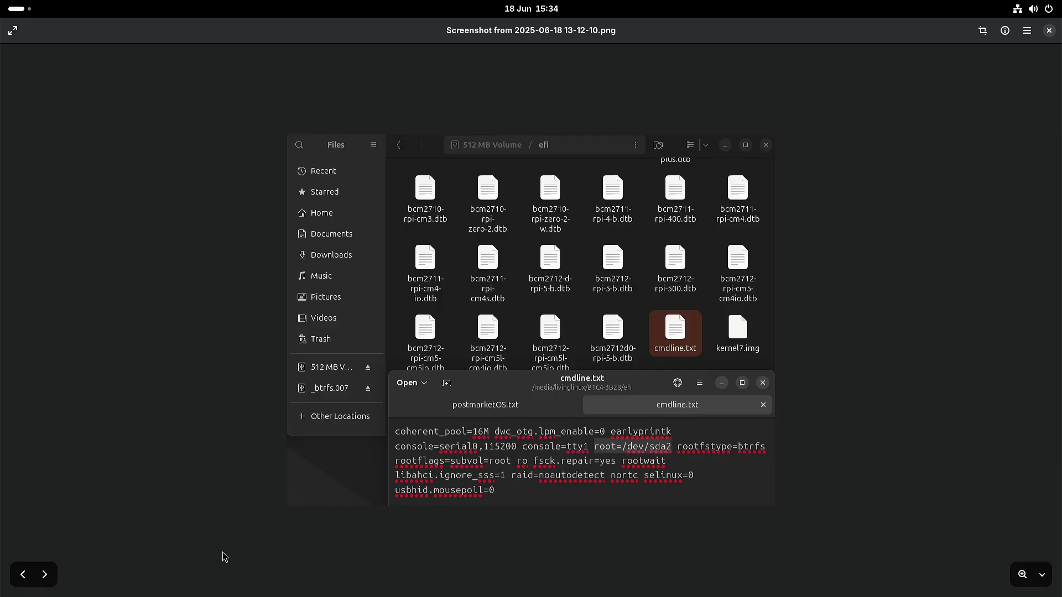
# Glance back at the dnf update screenshot, return to cmdline.txt, then close Image Viewer
pyautogui.click(44, 574)
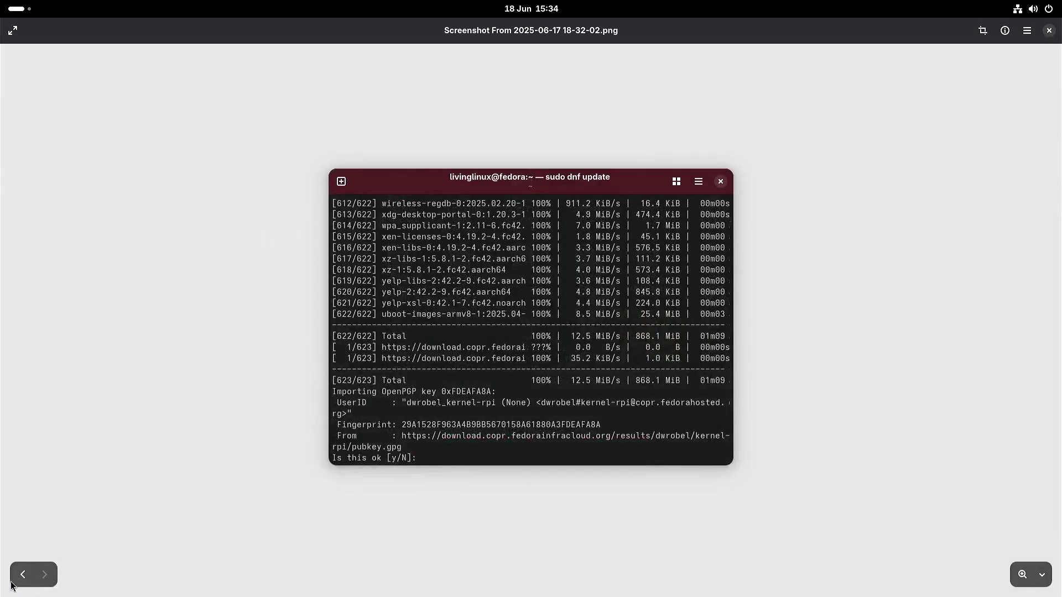
pyautogui.click(27, 574)
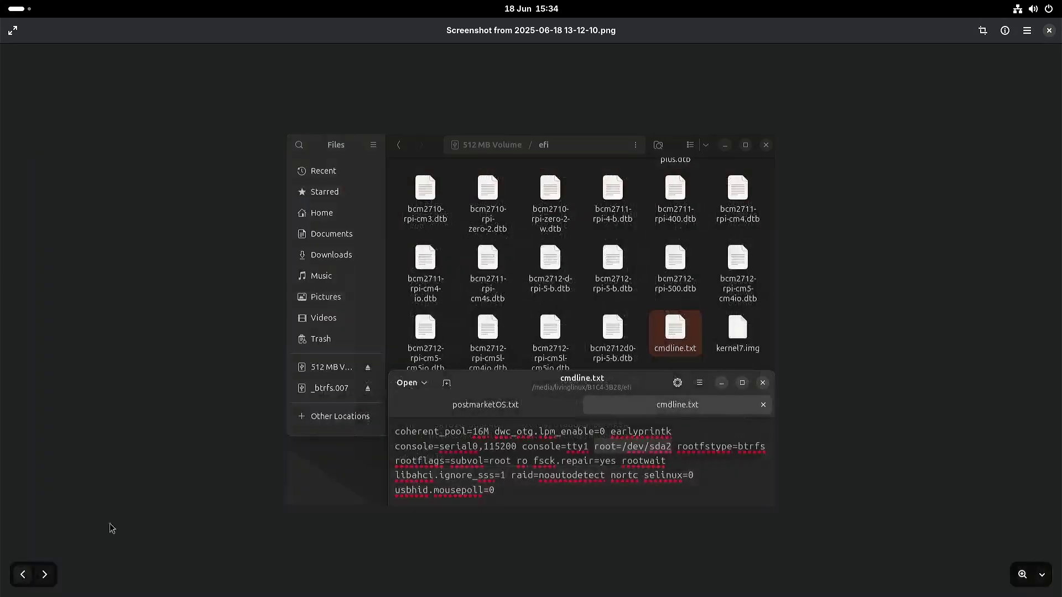
pyautogui.click(1051, 31)
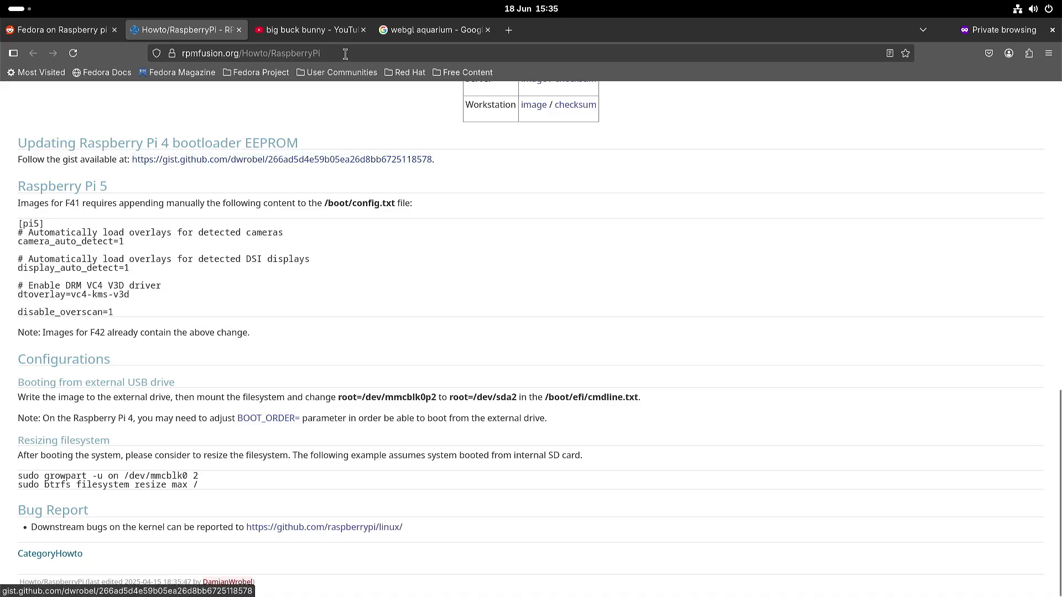
# On the big buck bunny results tab, check that enhanced-h264ify blocks VP8, VP9 and AV1
pyautogui.click(316, 35)
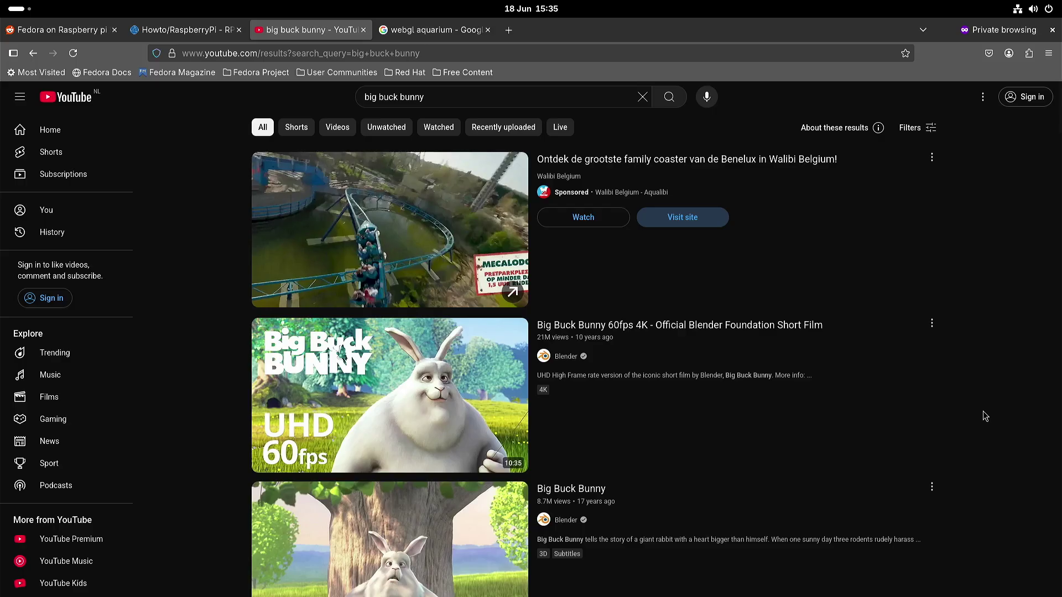
pyautogui.click(1028, 54)
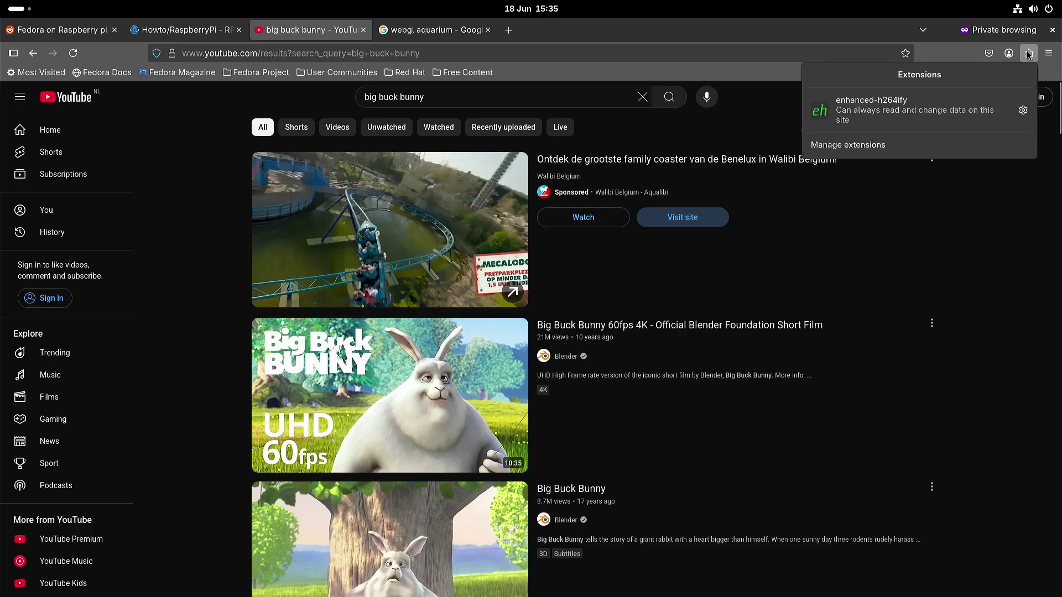
pyautogui.click(886, 110)
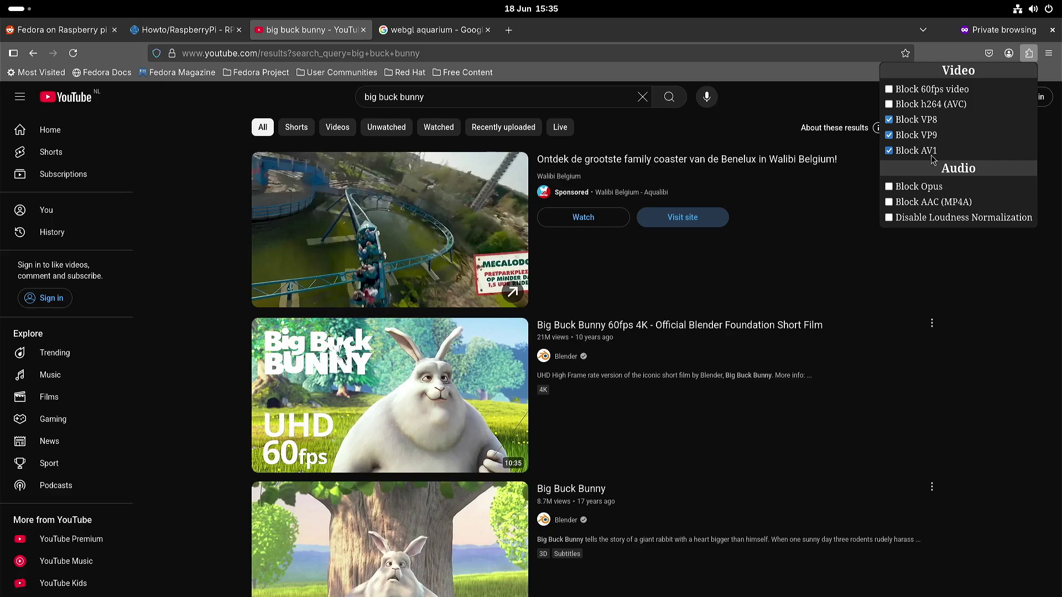
pyautogui.click(1024, 338)
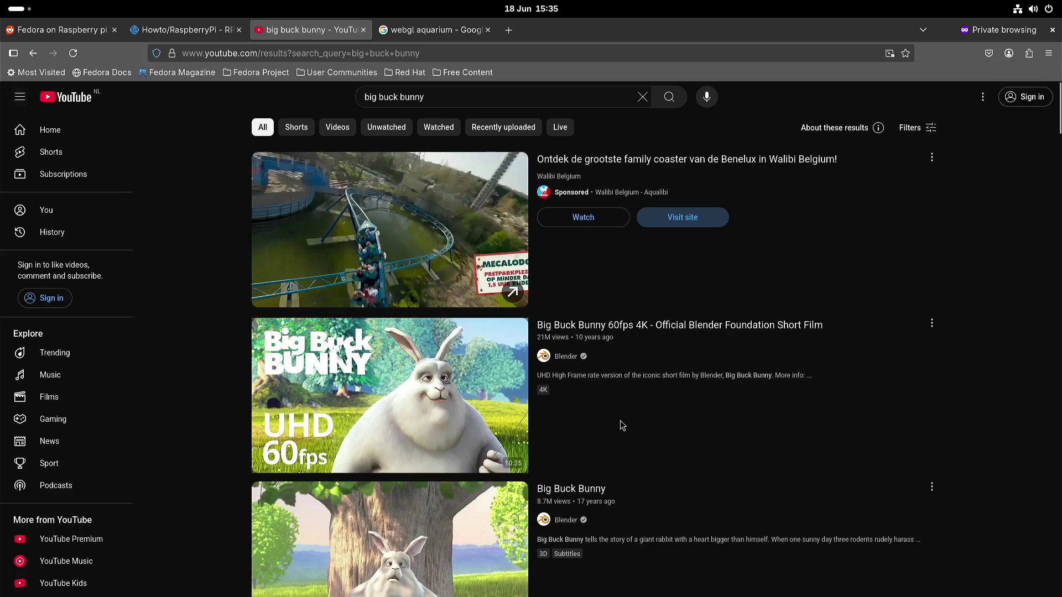
pyautogui.moveTo(650, 406)
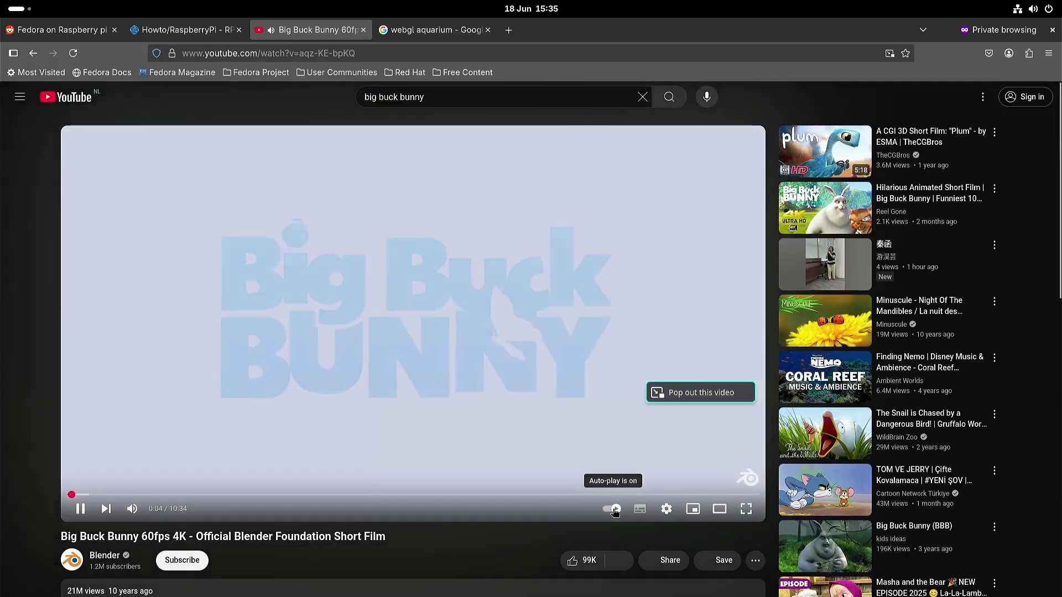
# Turn off autoplay, raise the playback quality and show Stats for nerds on the video
pyautogui.click(614, 509)
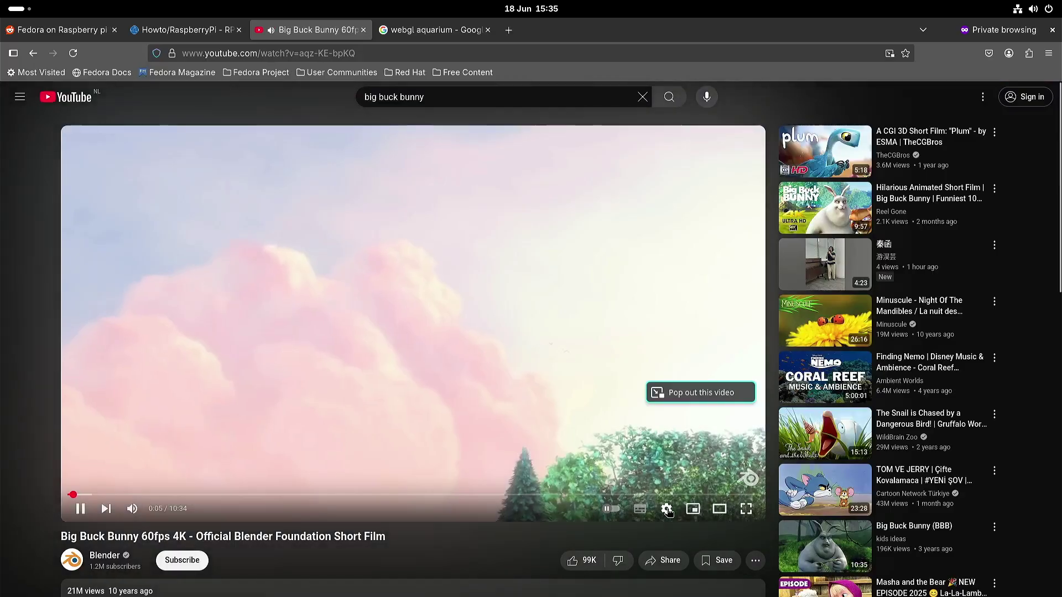
pyautogui.click(667, 509)
pyautogui.click(710, 474)
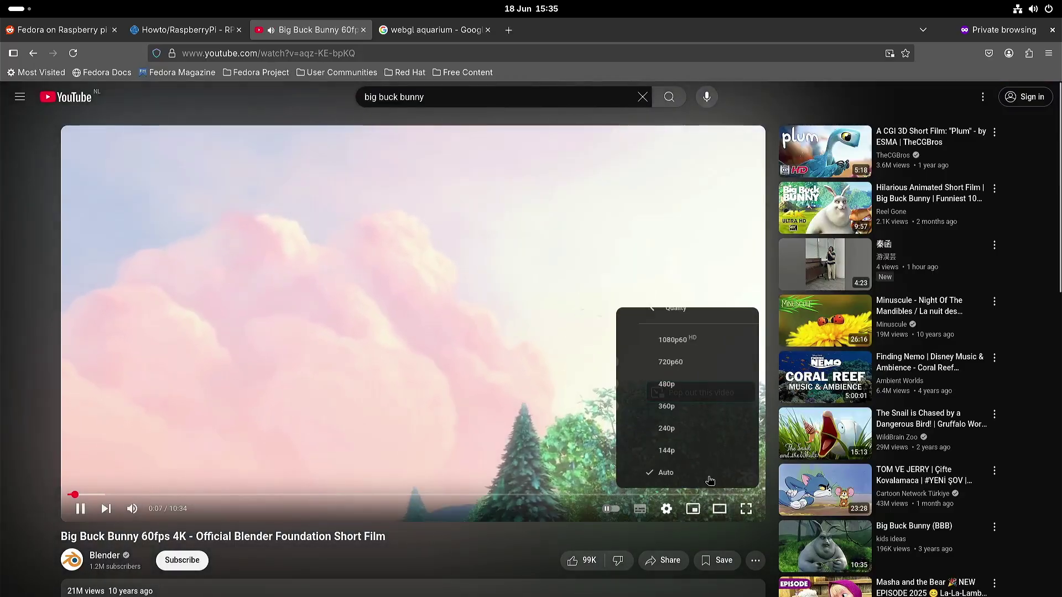
pyautogui.click(664, 363)
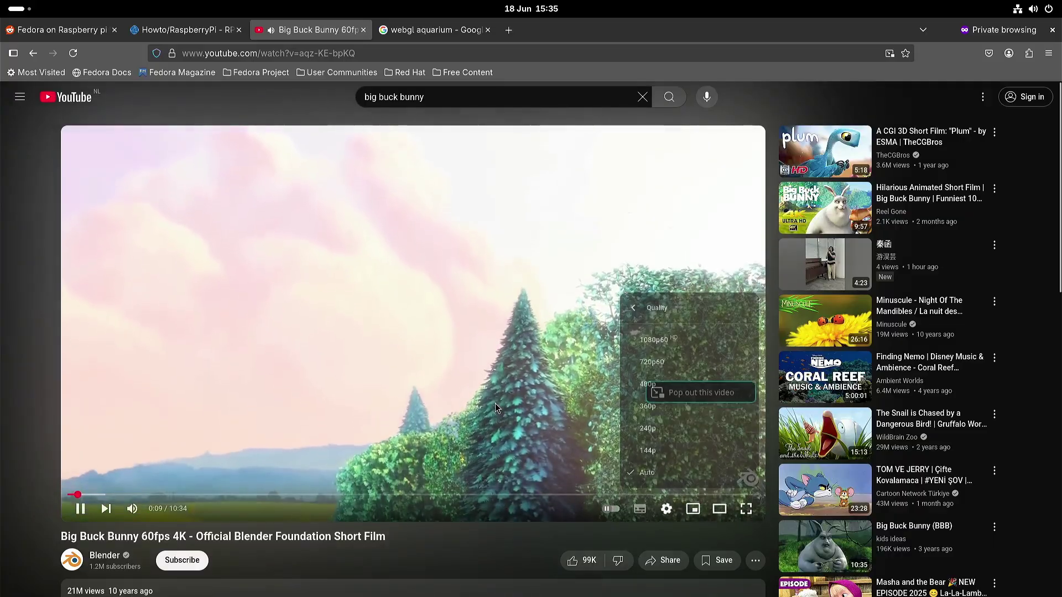
pyautogui.rightClick(570, 383)
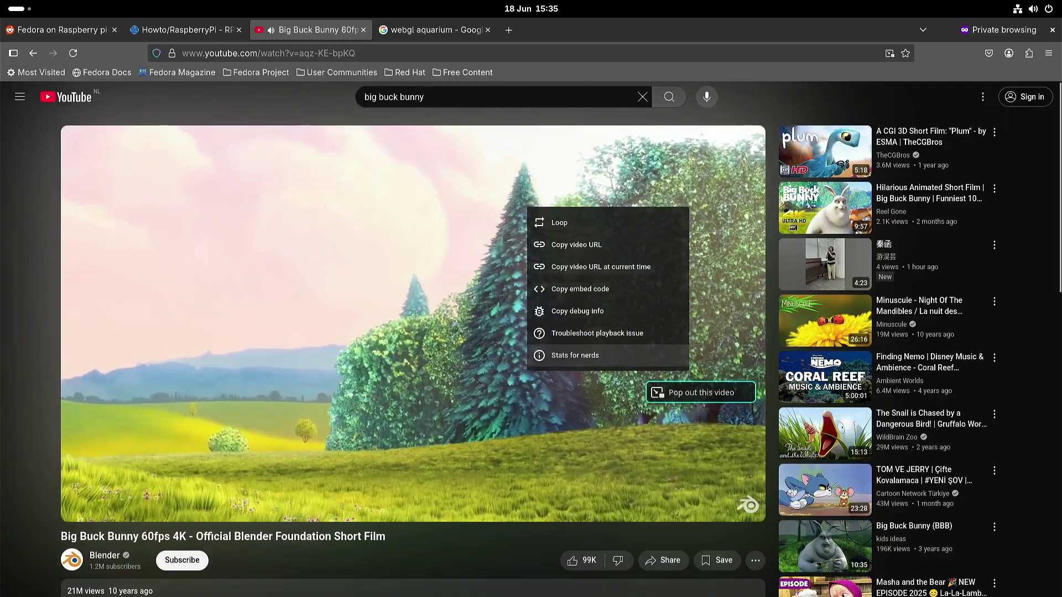
pyautogui.click(591, 357)
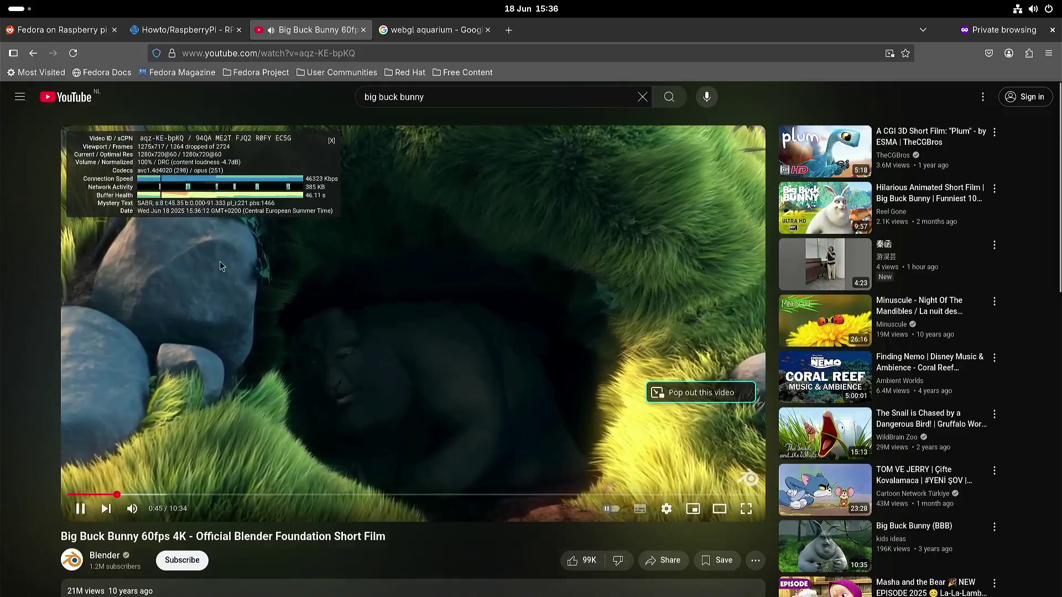
# Close the YouTube tab, run the WebGL Aquarium with 5000 fish, then close the aquarium tab
pyautogui.click(363, 30)
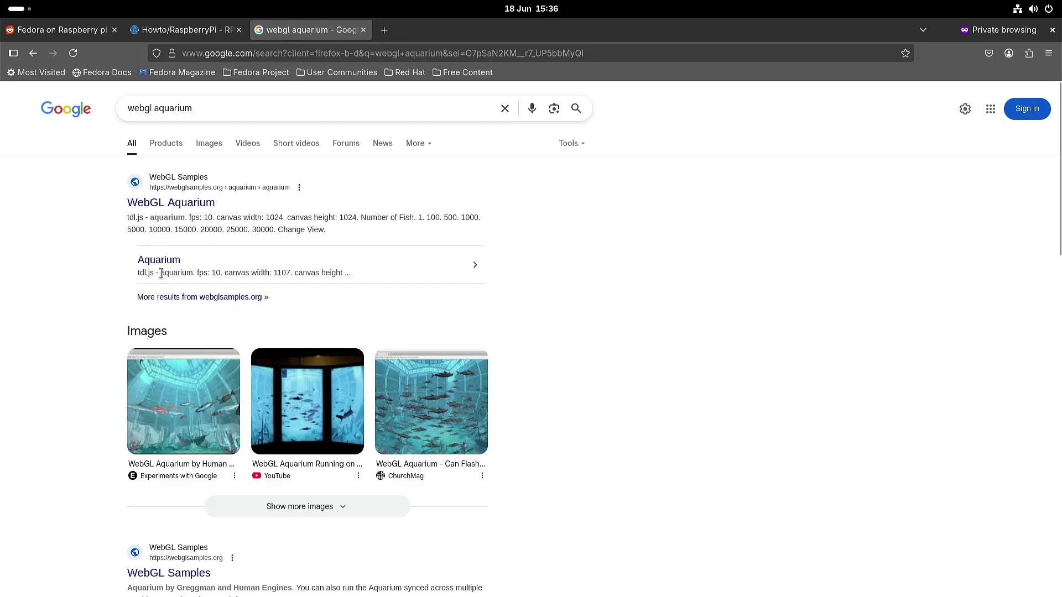
pyautogui.click(201, 203)
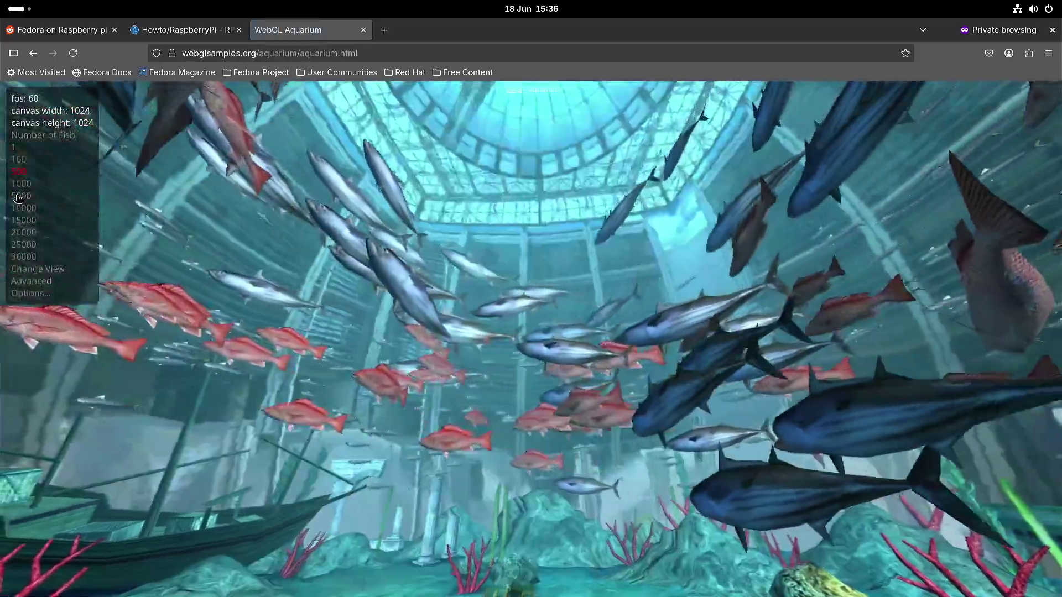
pyautogui.click(20, 196)
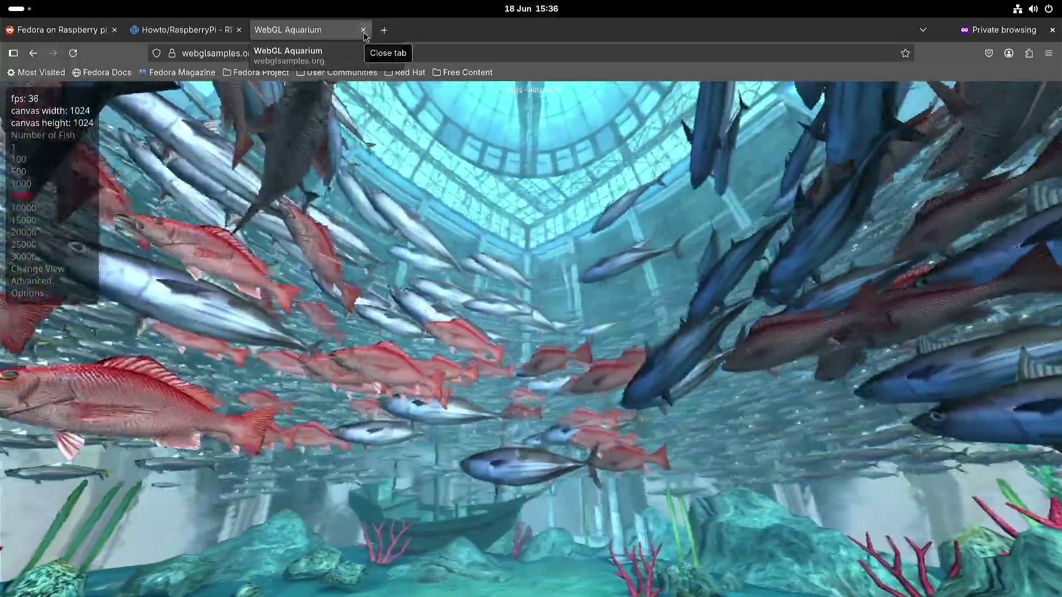
pyautogui.click(364, 30)
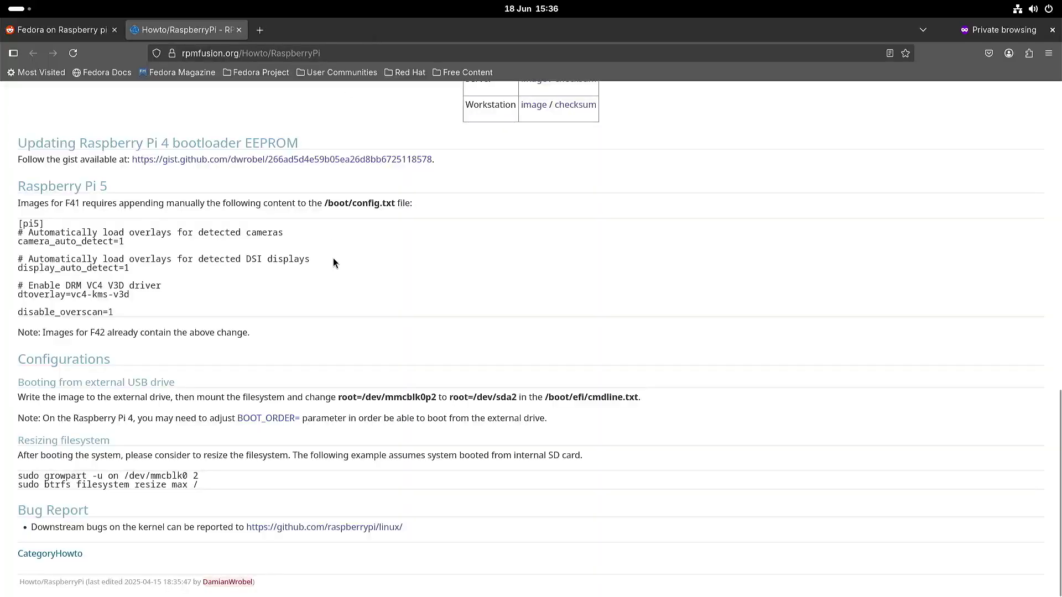
# In the terminal, cd into ~/Downloads and tab-complete ./rpcs3-v0.0.37-18009-9634e58f_linux_aarch64.AppImage
pyautogui.press('super')
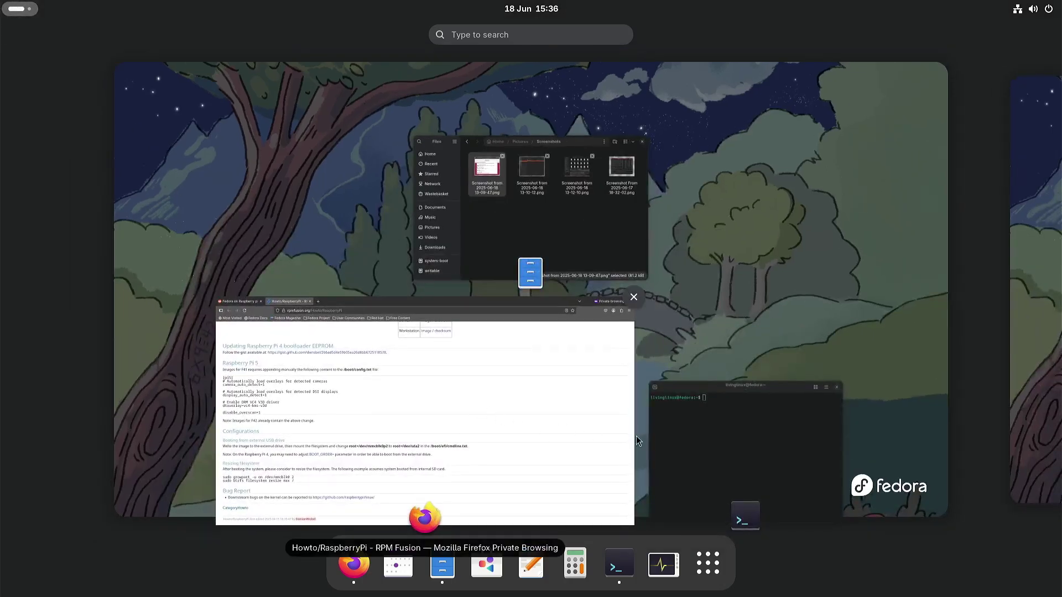
pyautogui.click(729, 450)
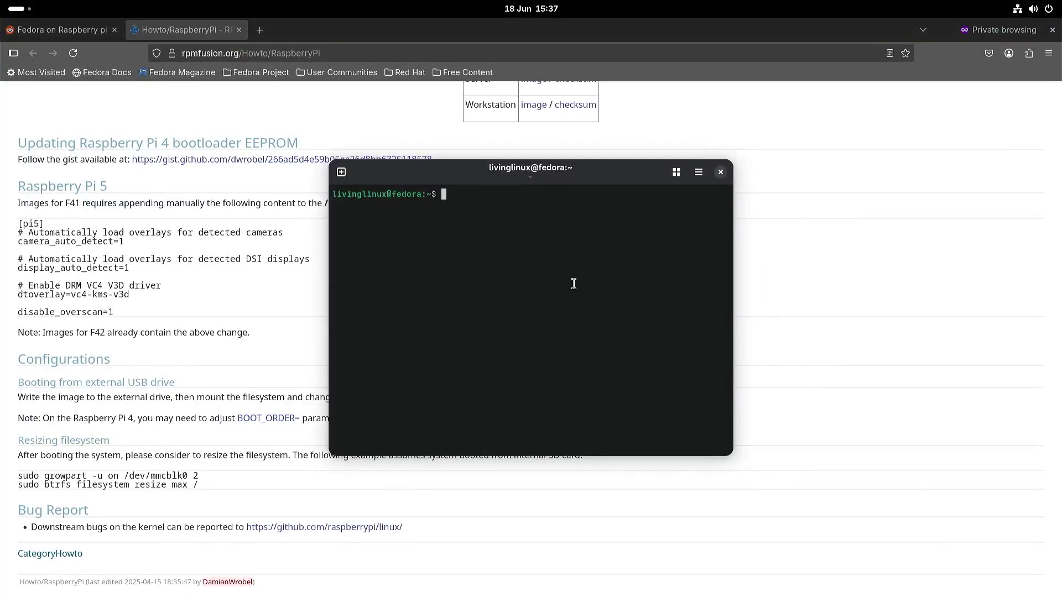
pyautogui.write('cd Dow')
pyautogui.press('Tab')
pyautogui.press('Return')
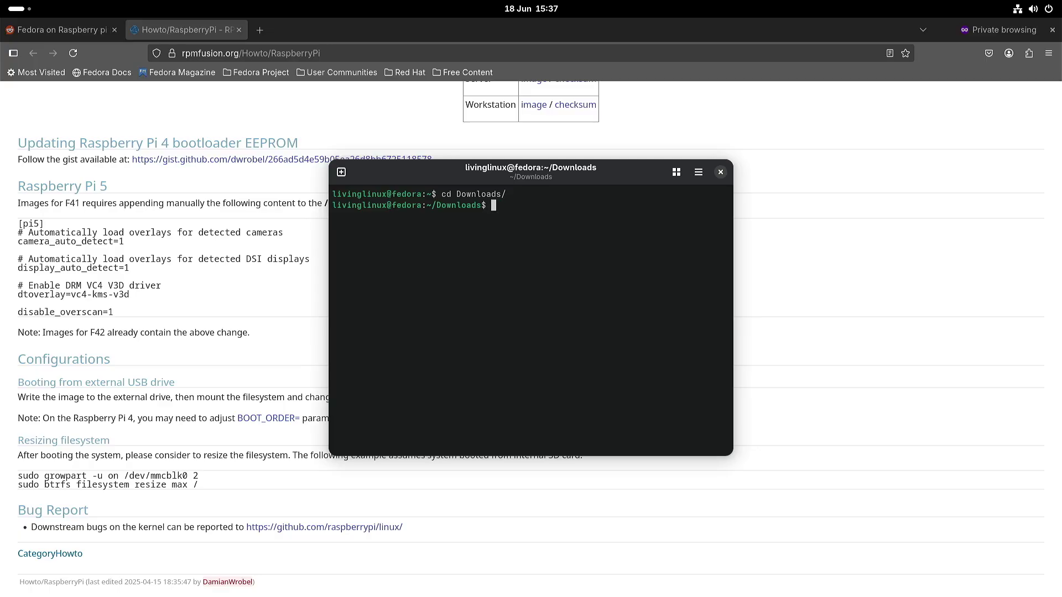
pyautogui.write('./r')
pyautogui.press('Tab')
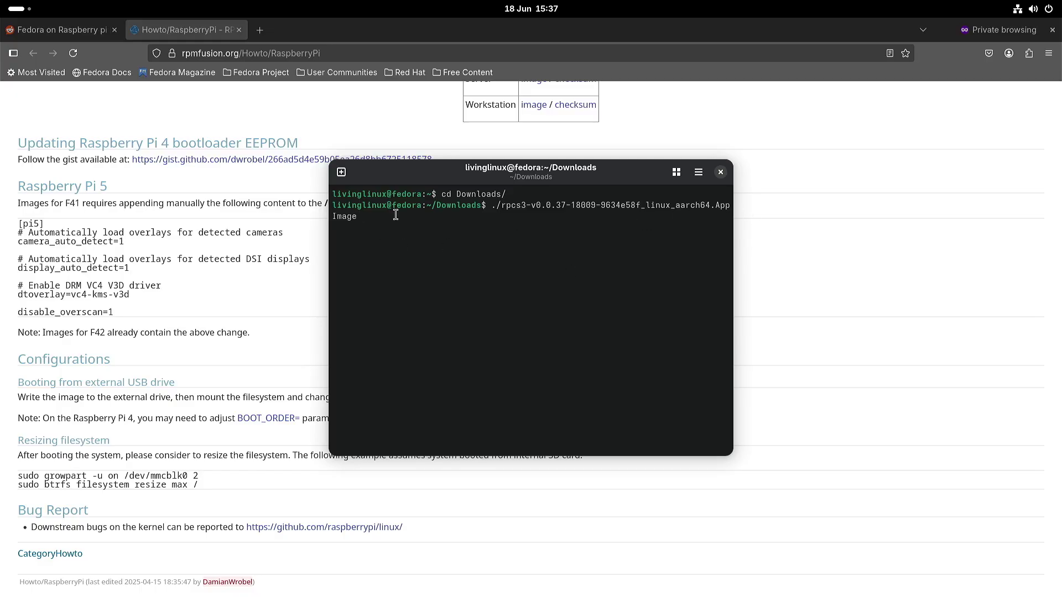
# Launch the RPCS3 AppImage and accept the Quickstart guide welcome dialog to reach the game list
pyautogui.press('Return')
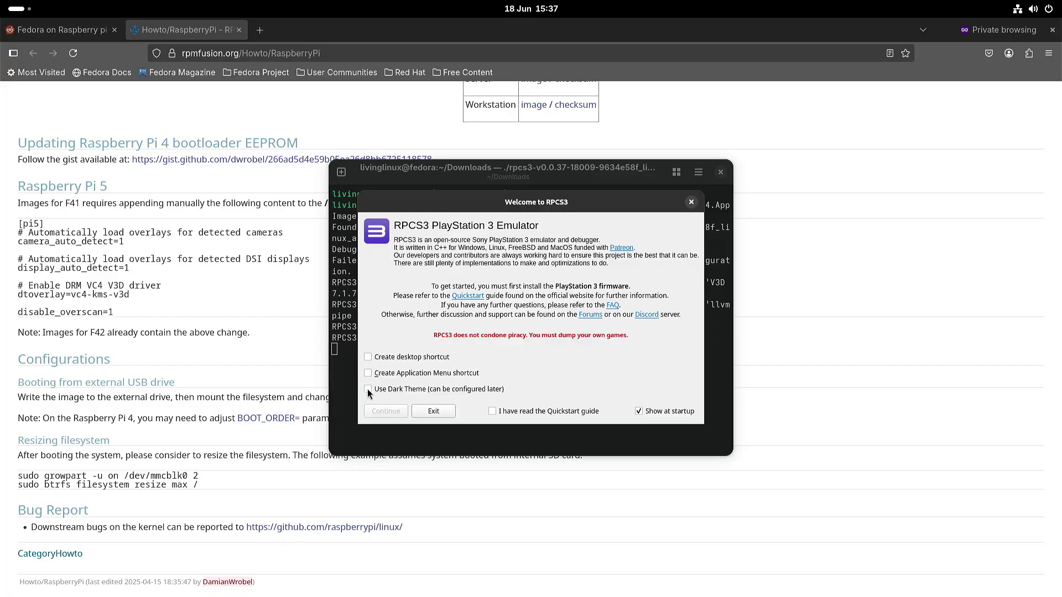
pyautogui.click(493, 412)
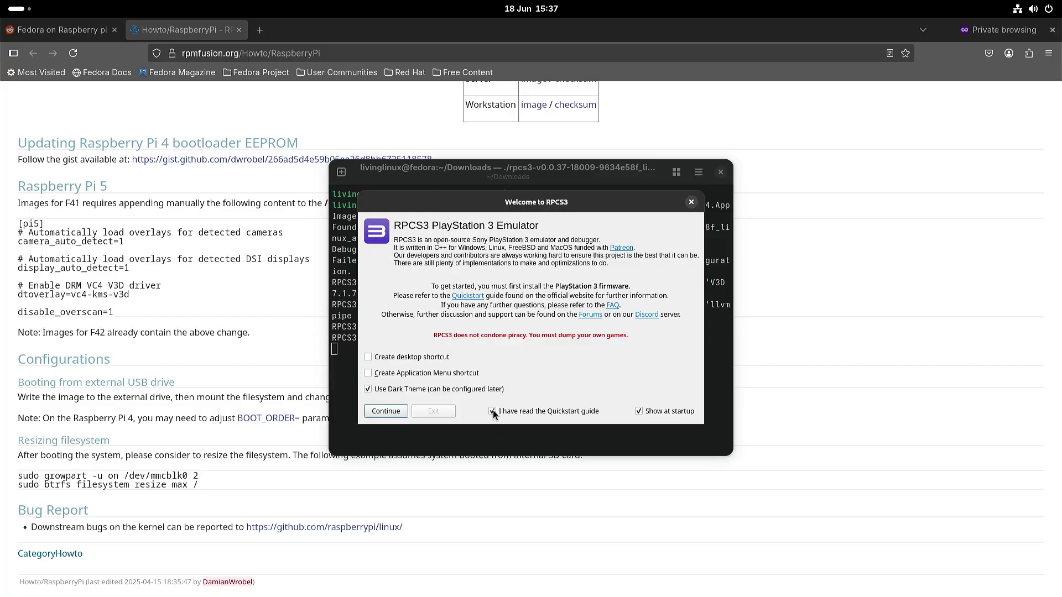
pyautogui.click(382, 412)
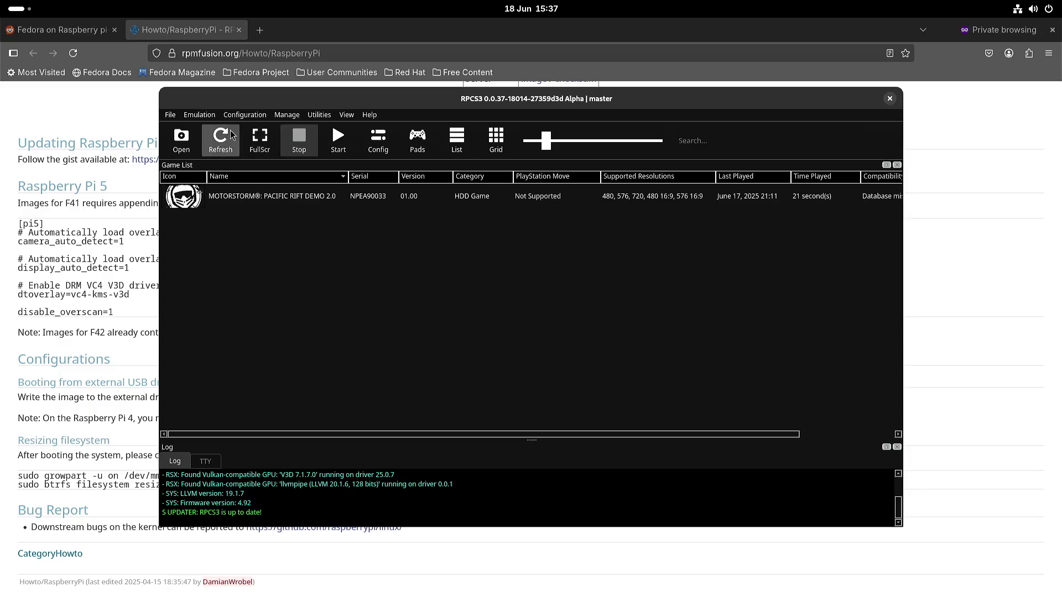
# Check RPCS3's GPU configuration settings and close them without changes
pyautogui.click(245, 114)
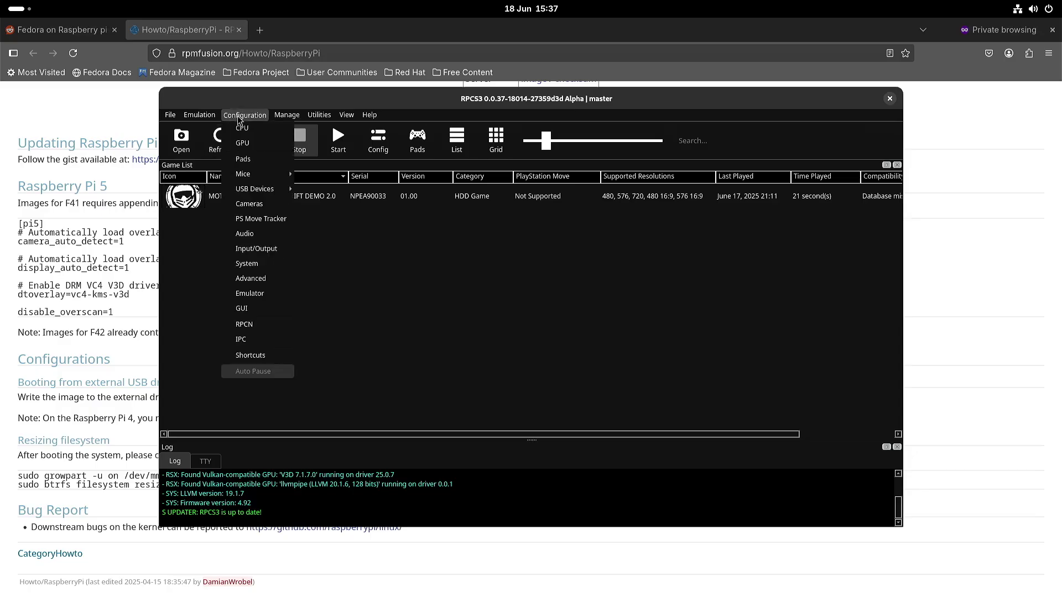
pyautogui.click(246, 145)
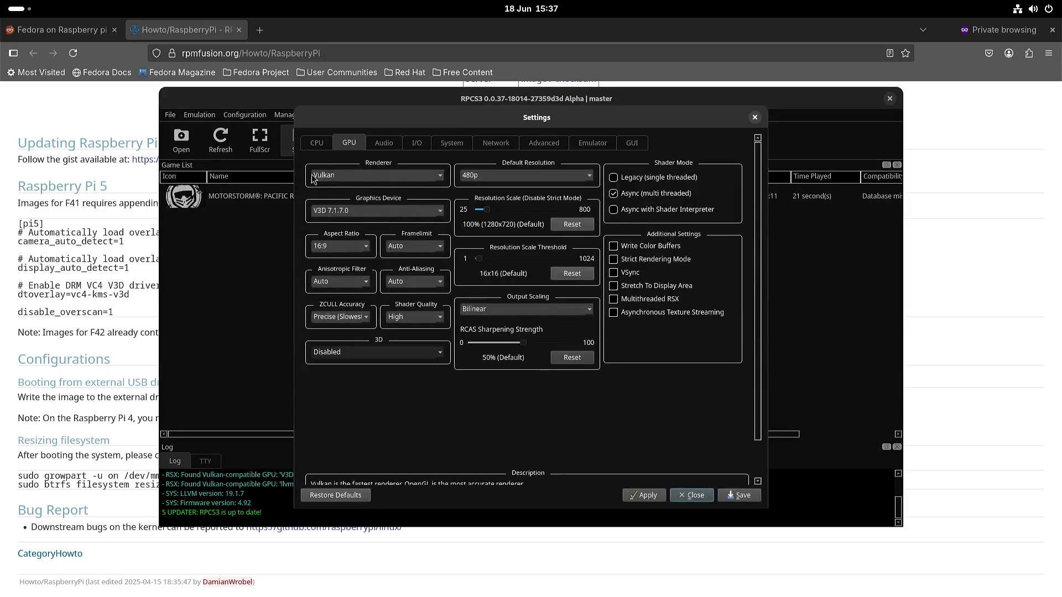
pyautogui.click(702, 494)
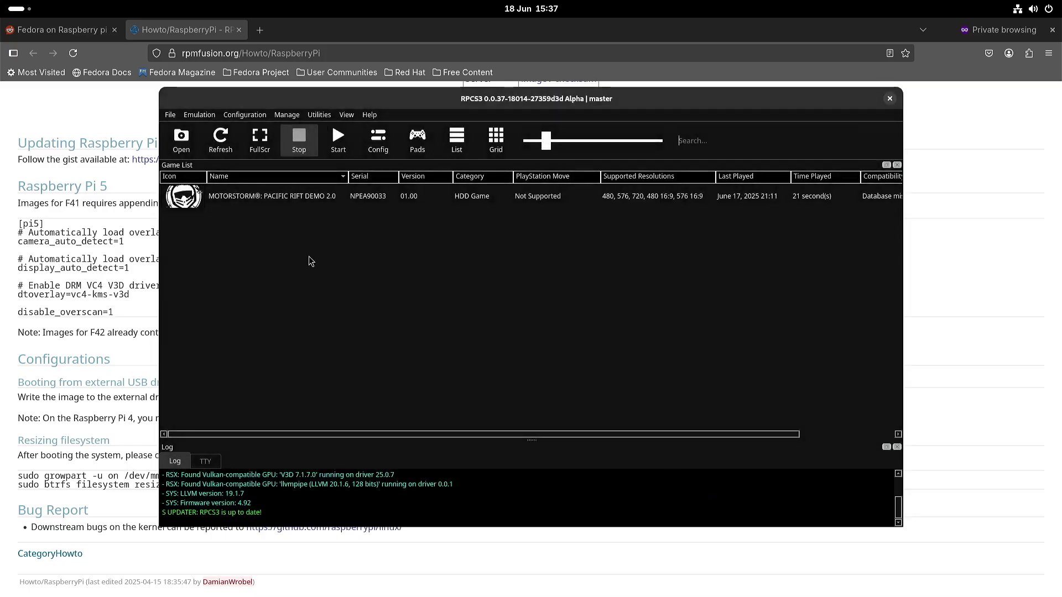
# Launch the MotorStorm Pacific Rift demo, dismiss the Vulkan fatal error, and force-quit RPCS3
pyautogui.doubleClick(266, 203)
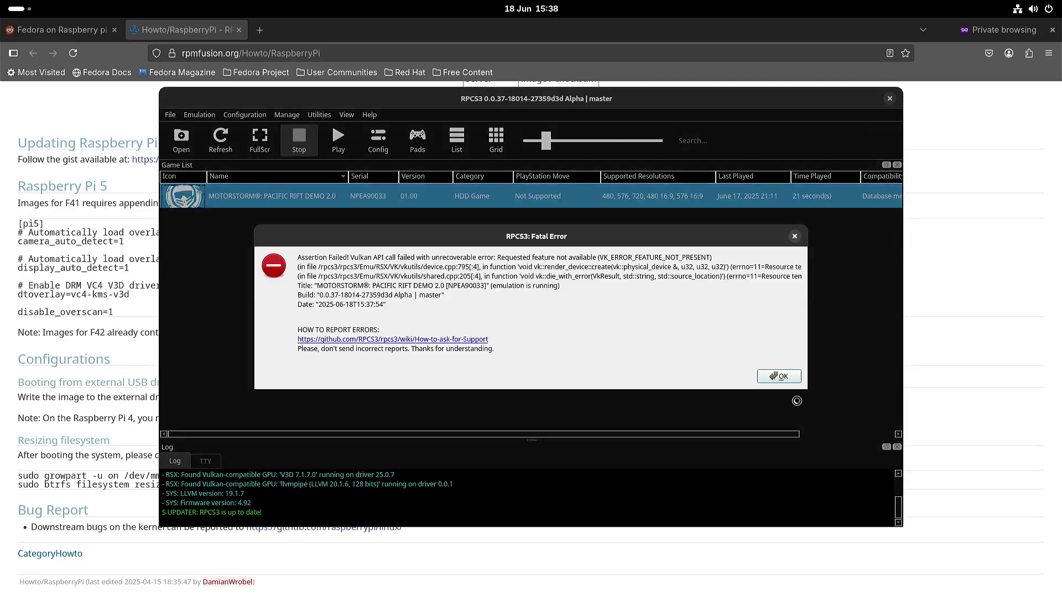
pyautogui.click(781, 377)
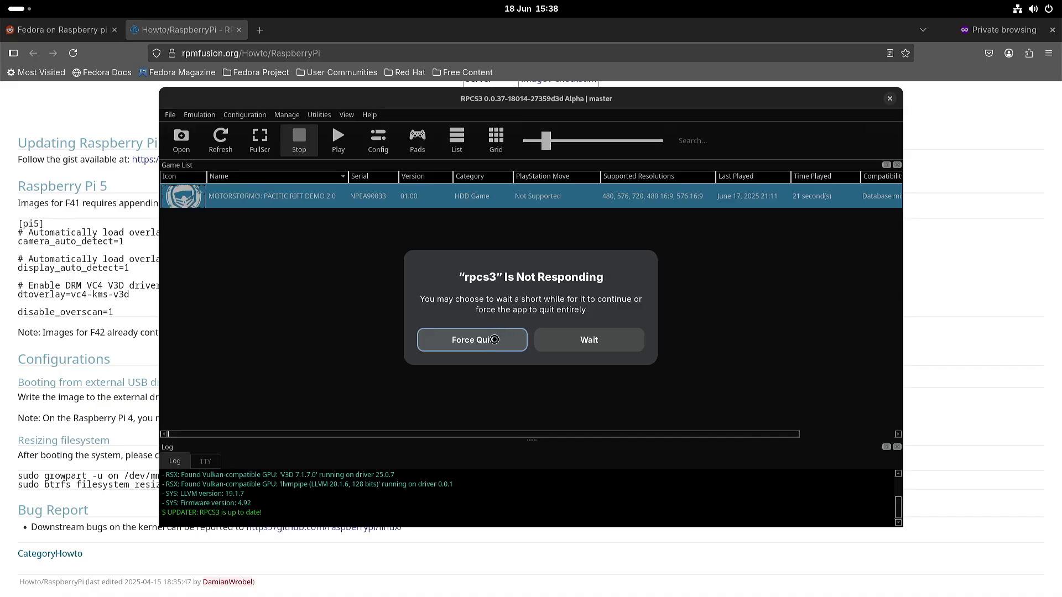
pyautogui.click(494, 340)
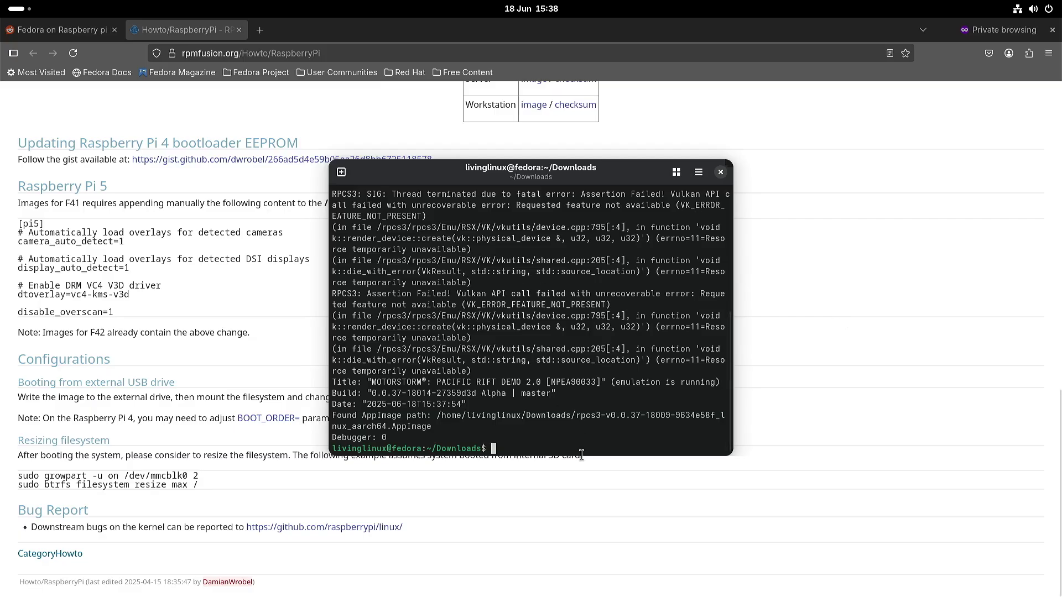
# Change into the PS2 folder, then briefly maximize the terminal to read the crash log
pyautogui.write('cd PS2')
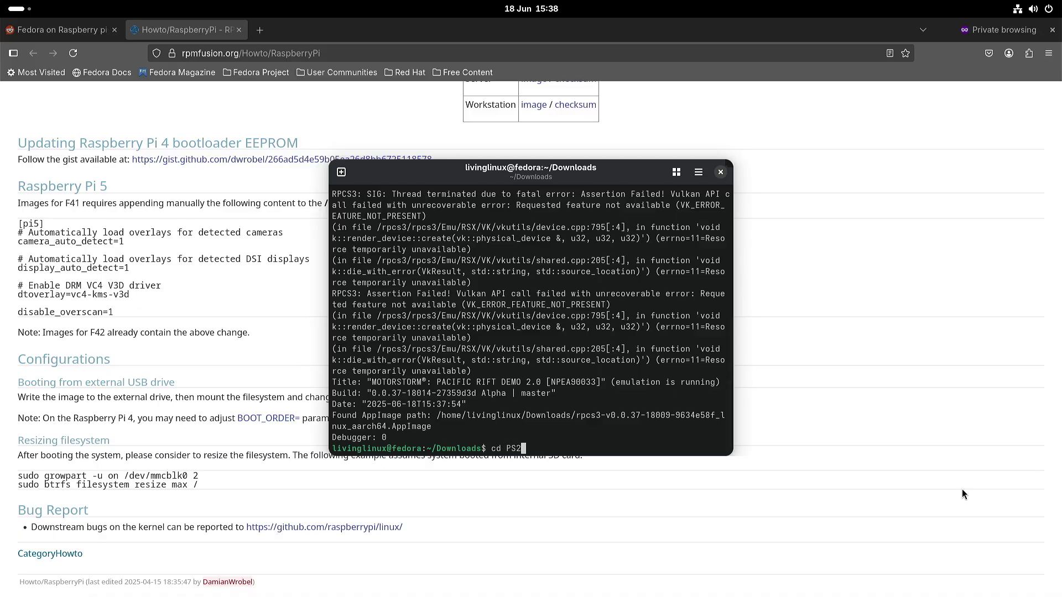
pyautogui.press('Return')
pyautogui.write('l')
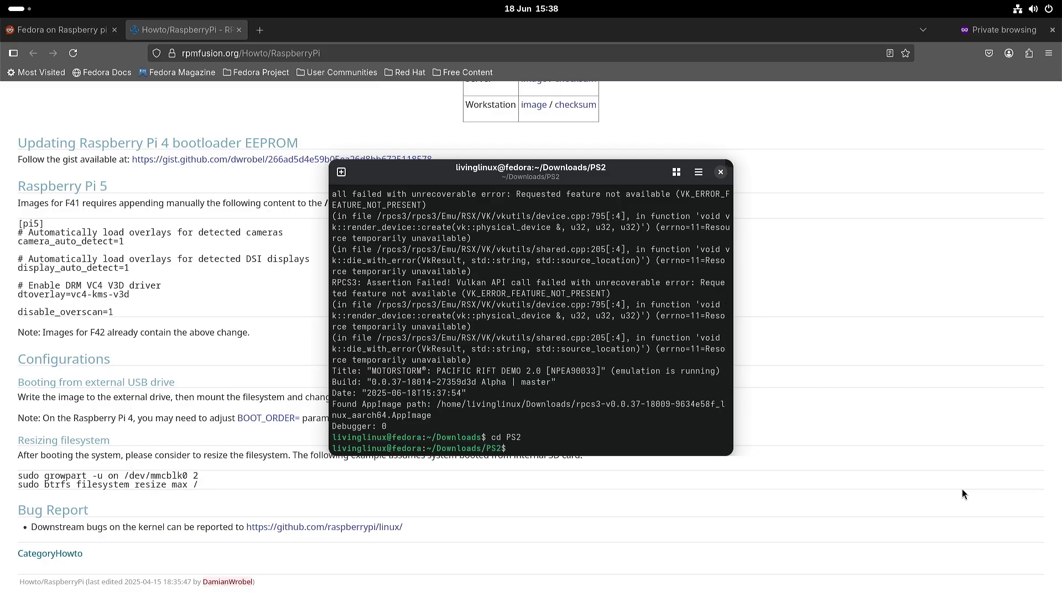
pyautogui.moveTo(662, 178); pyautogui.dragTo(868, 17)
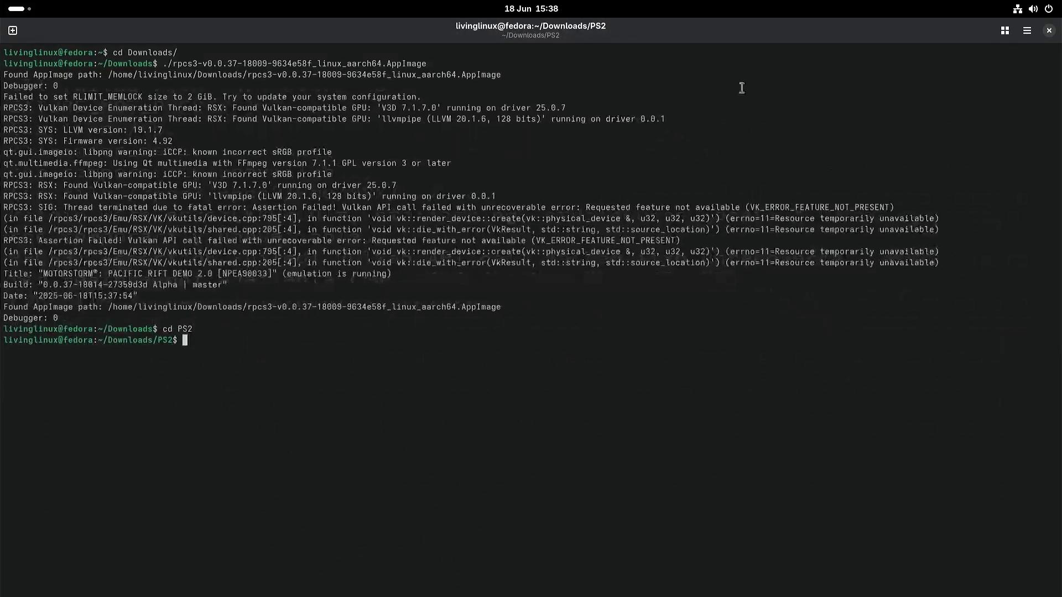
pyautogui.doubleClick(871, 29)
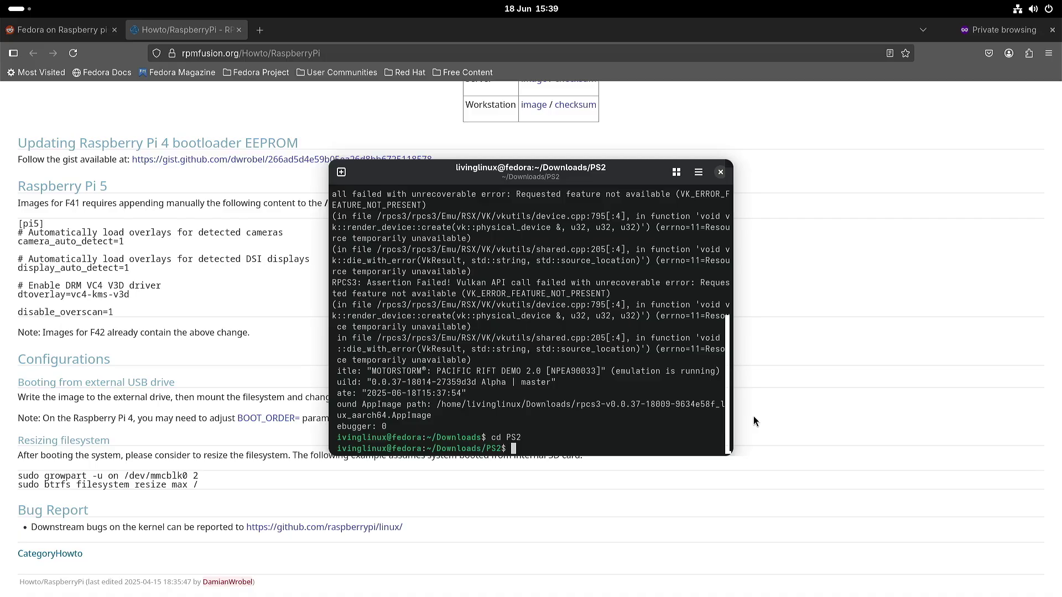
# Try running the AetherSX2 AppImage directly from Downloads/PS2
pyautogui.write('./A')
pyautogui.press('Tab')
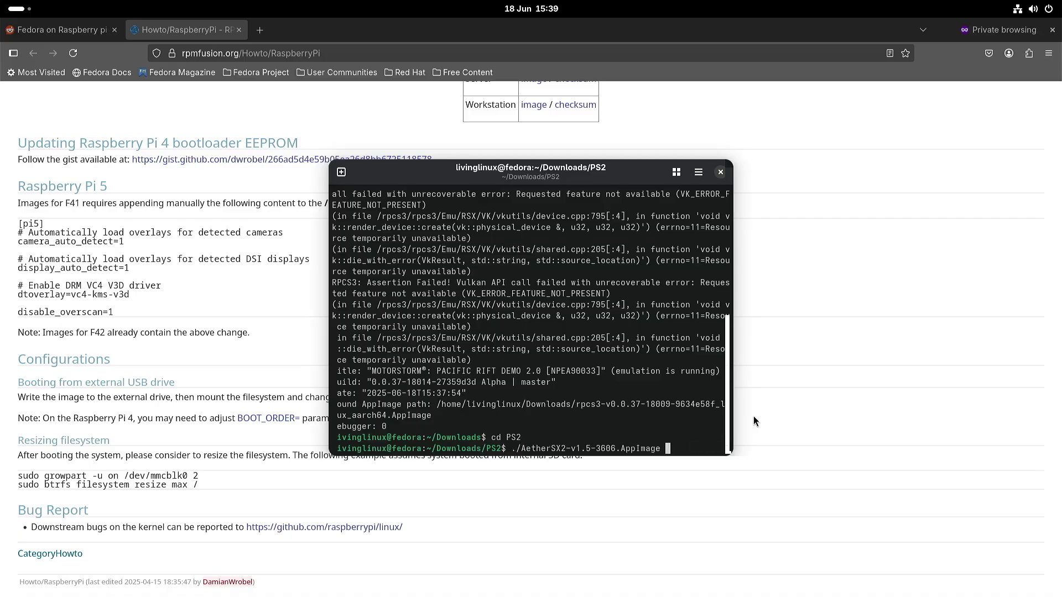
pyautogui.press('Return')
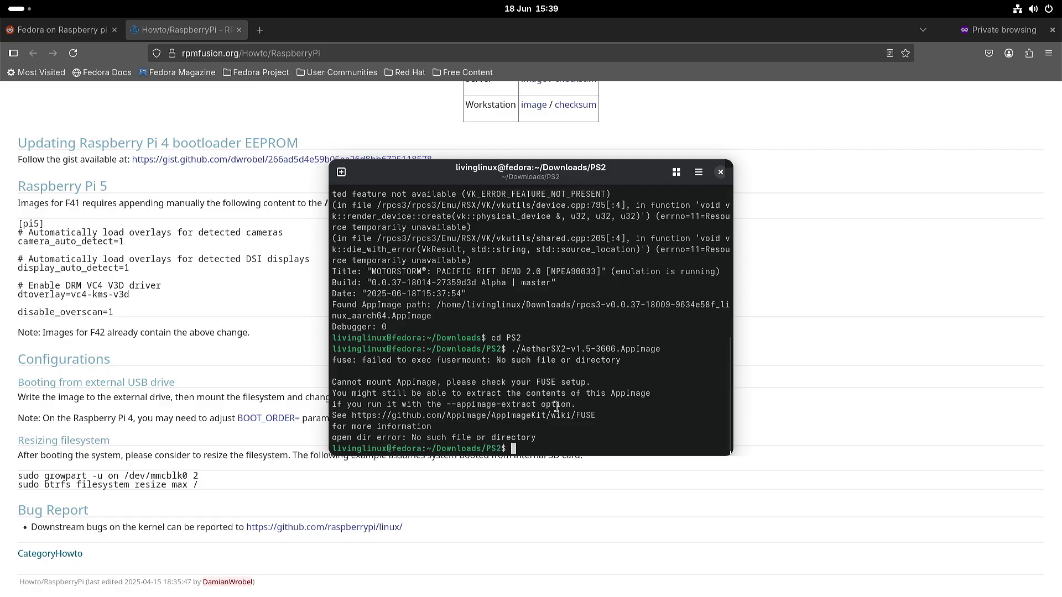
# Run ./AppRun from the squashfs-root folder to start AetherSX2
pyautogui.write('cd sq')
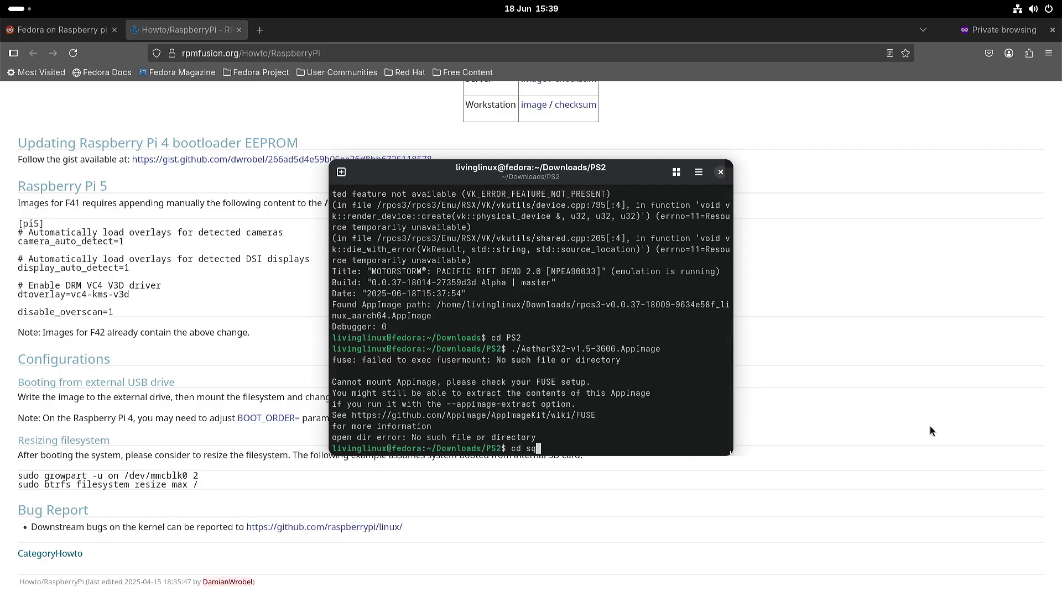
pyautogui.press('Tab')
pyautogui.press('Return')
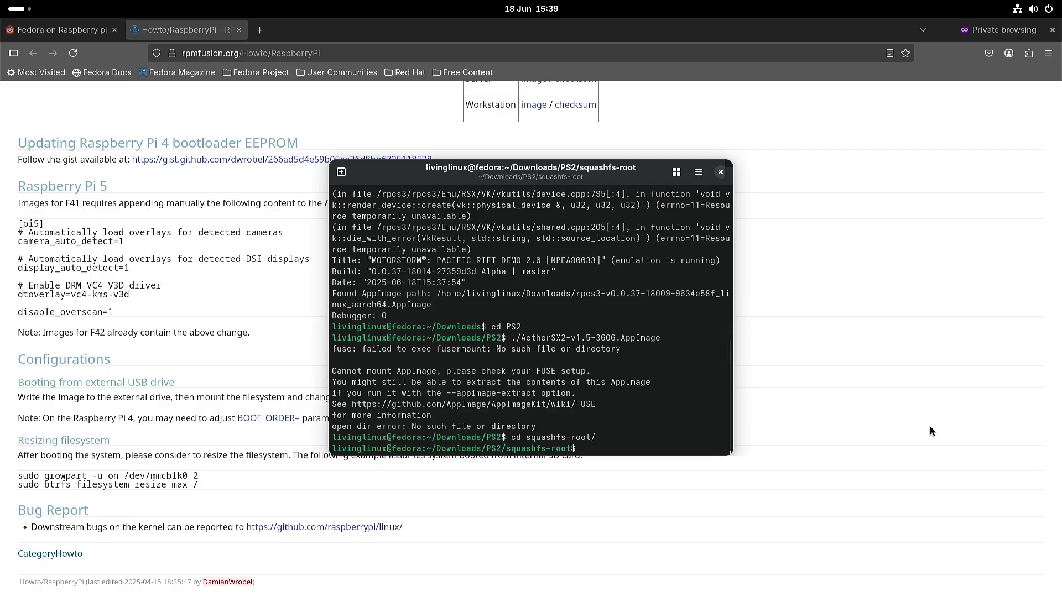
pyautogui.write('./AppRun')
pyautogui.press('Return')
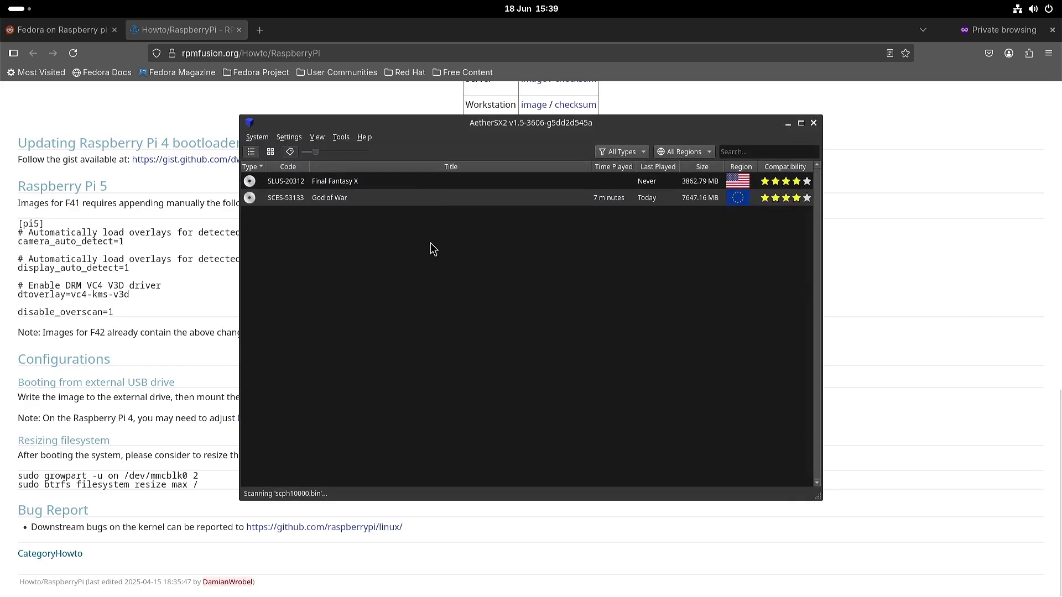
pyautogui.click(286, 137)
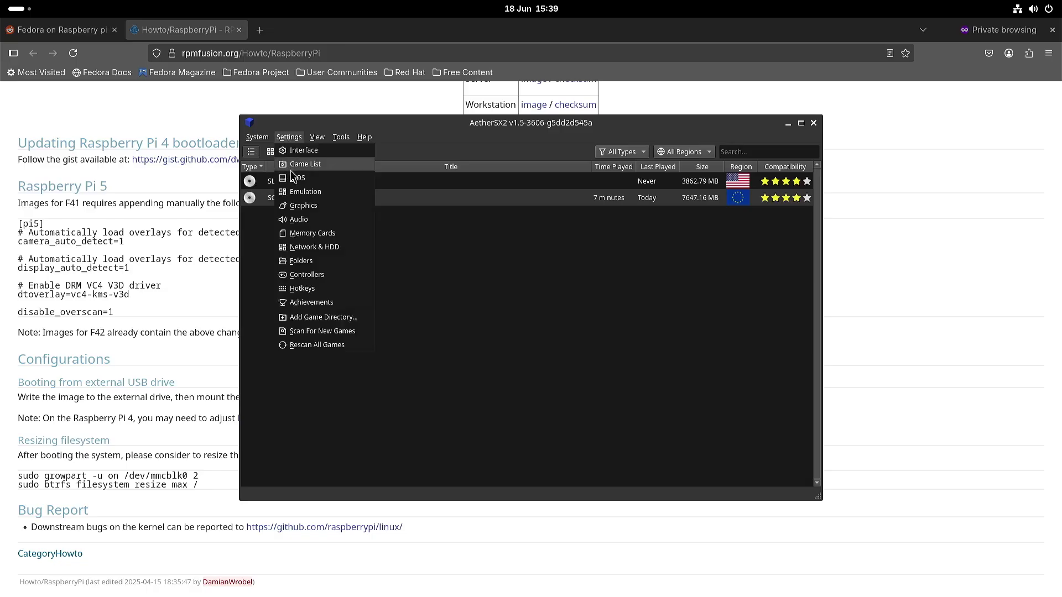
pyautogui.click(302, 206)
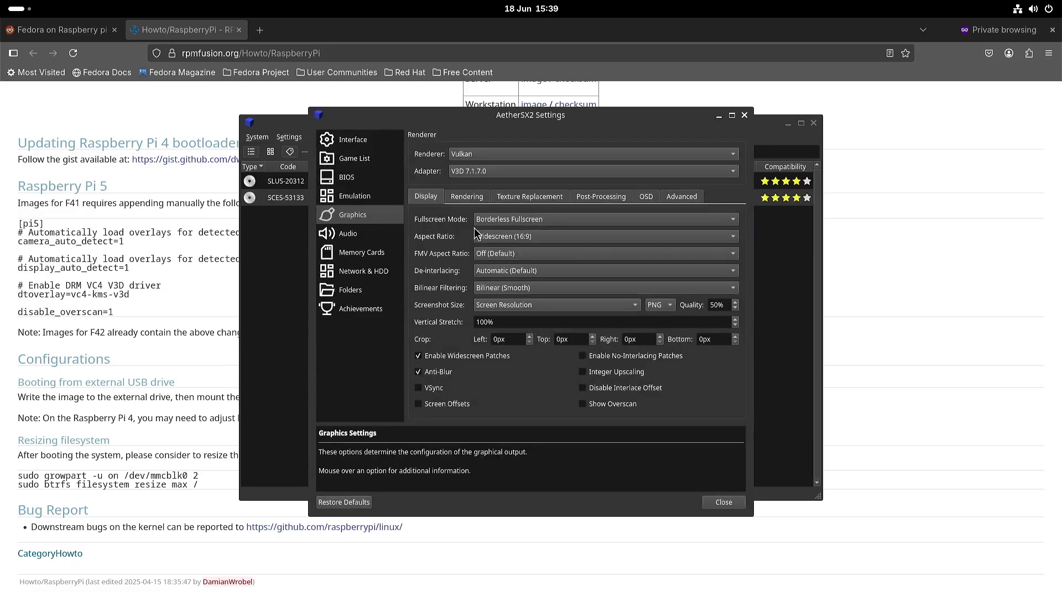
pyautogui.moveTo(431, 366)
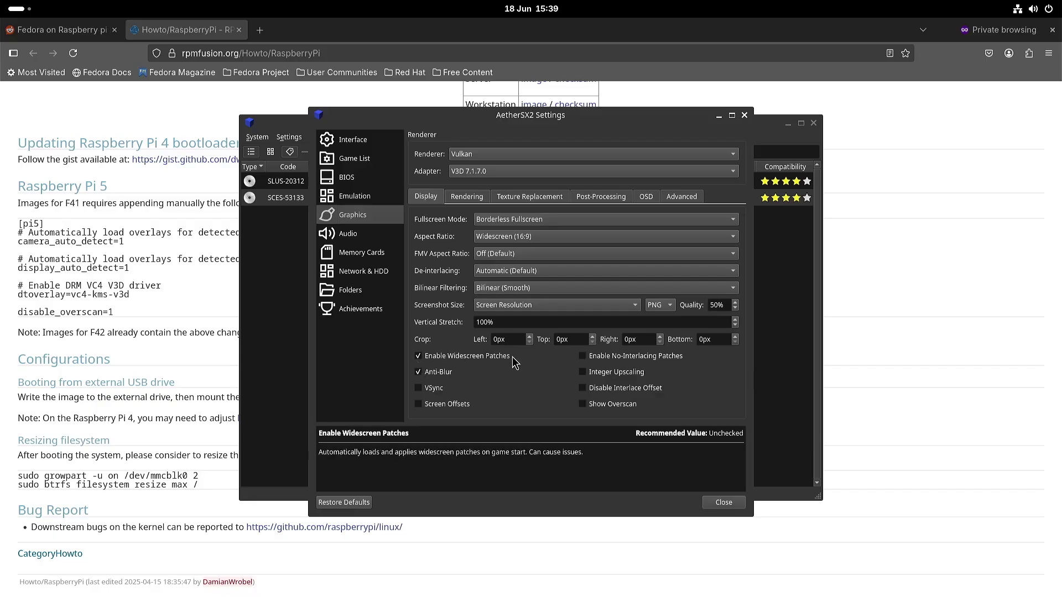
pyautogui.click(646, 197)
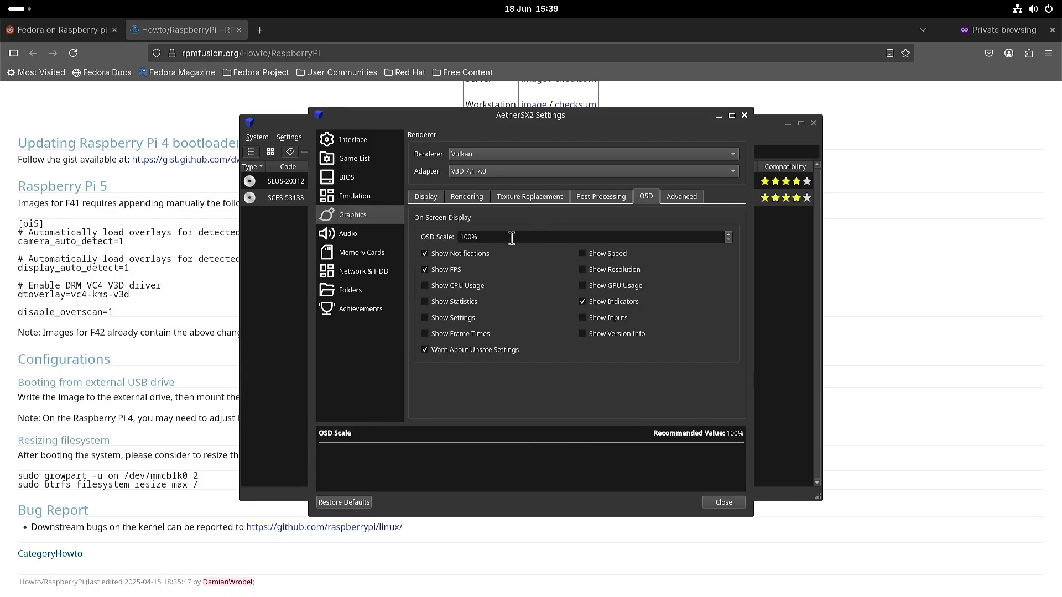
pyautogui.click(462, 198)
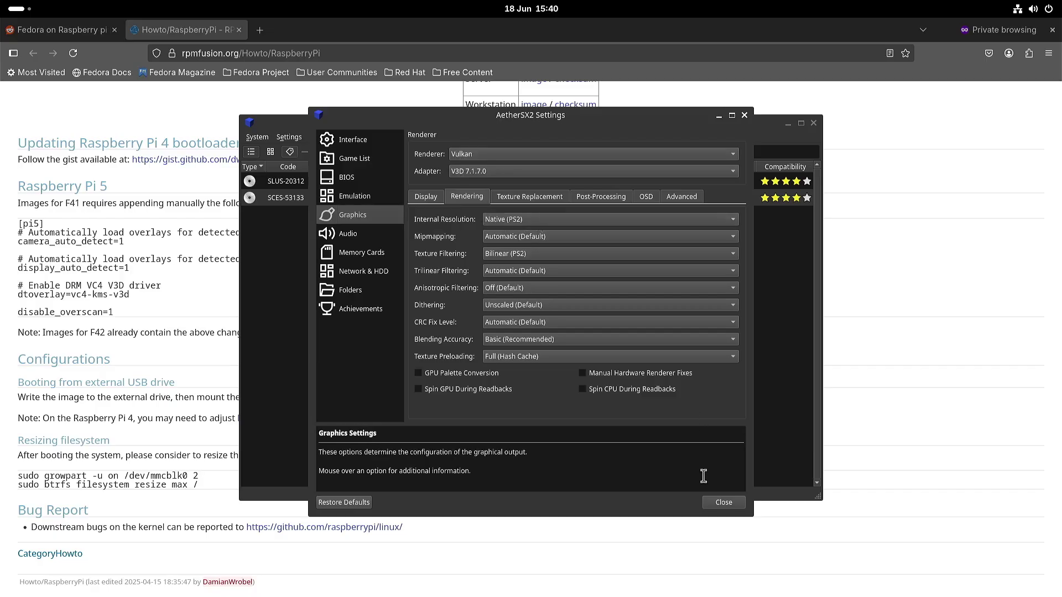
pyautogui.click(725, 502)
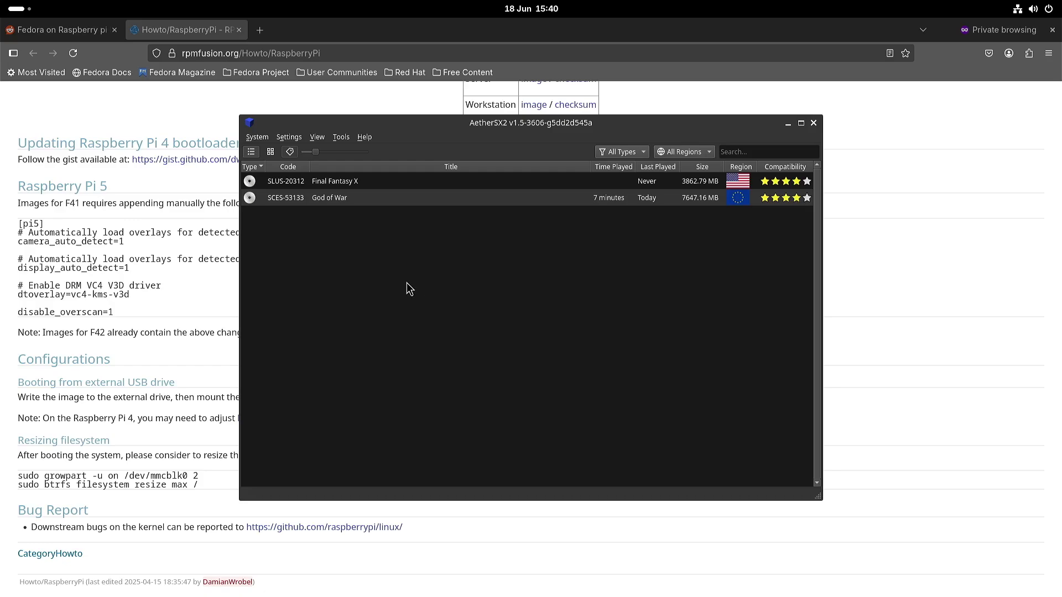
# Boot God of War from the AetherSX2 game list and start a New Game
pyautogui.doubleClick(328, 201)
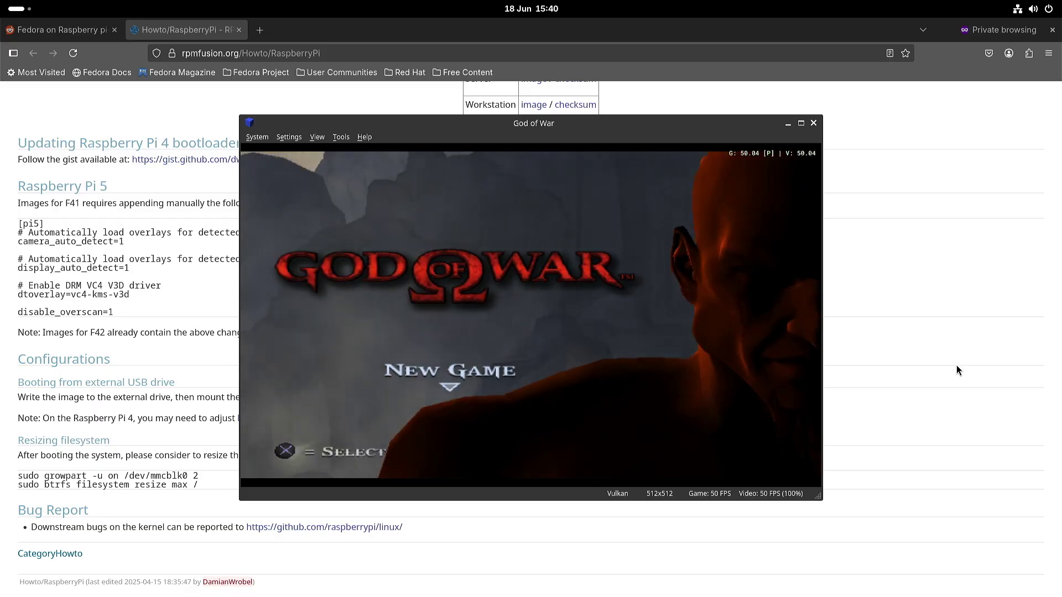
pyautogui.press('Return')
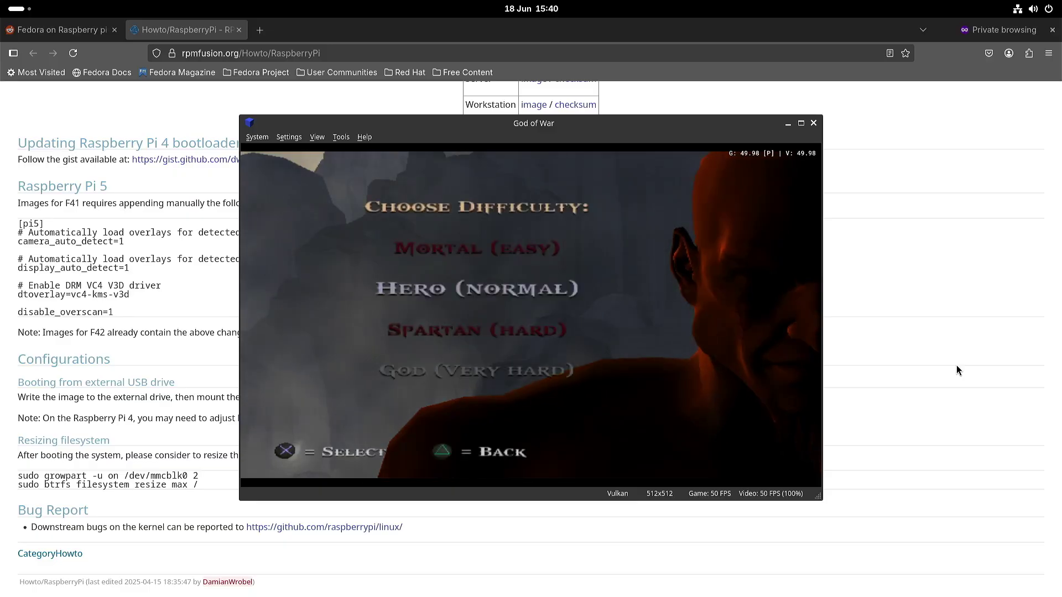
pyautogui.press('Return')
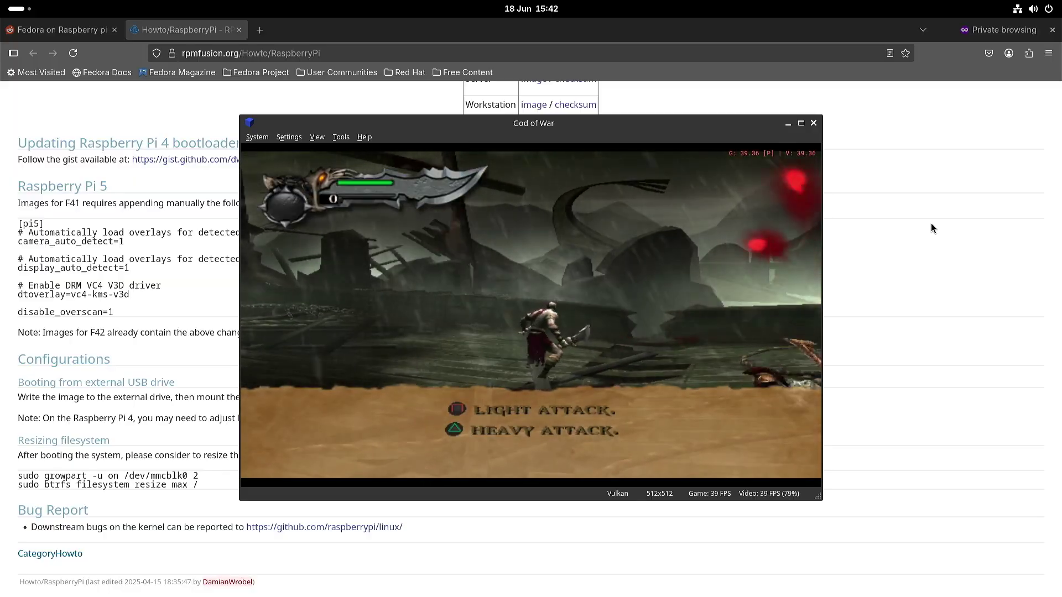
# Confirm shutting down the God of War virtual machine and close the launching terminal
pyautogui.click(813, 123)
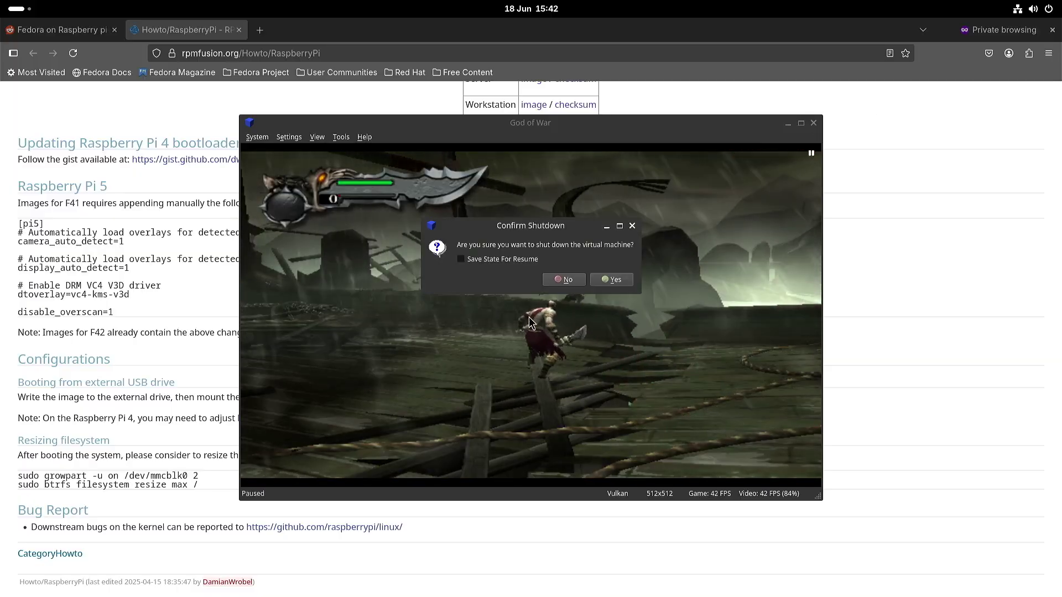
pyautogui.click(613, 280)
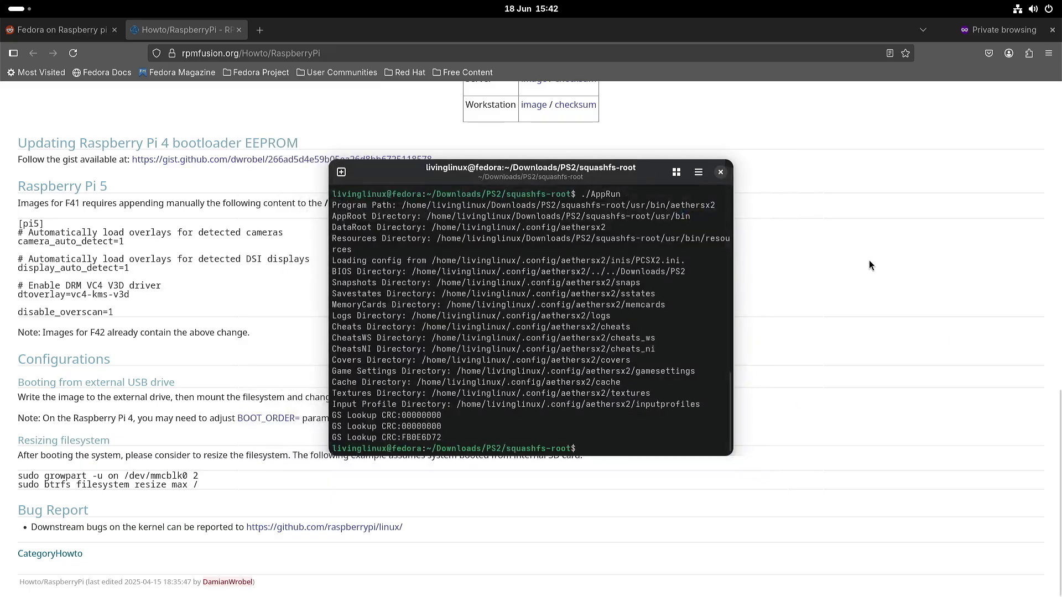
pyautogui.click(721, 173)
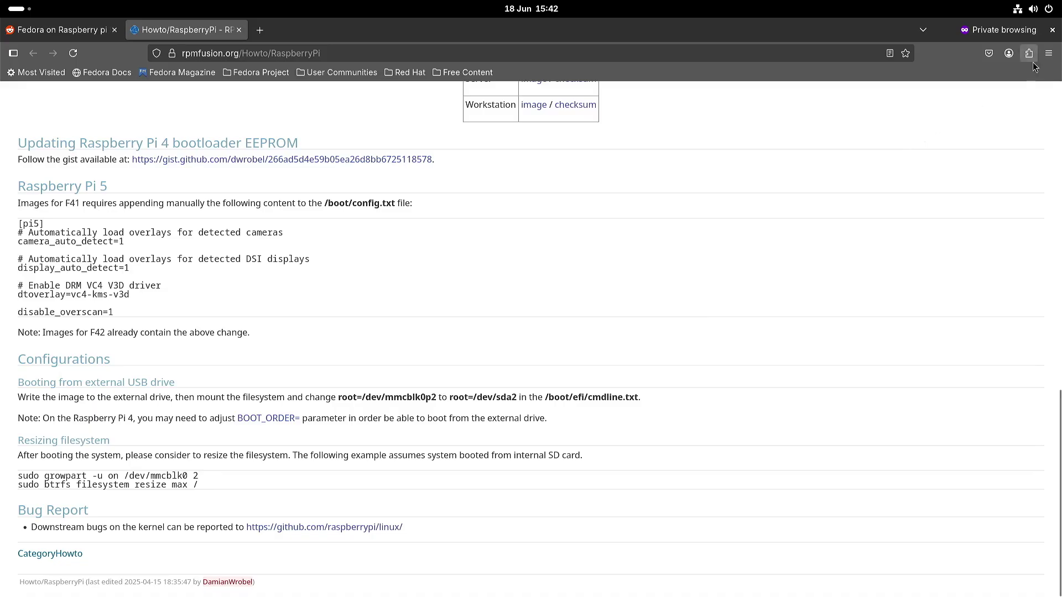
# Close the private Firefox window and open a new Terminal from the activities overview
pyautogui.click(1053, 30)
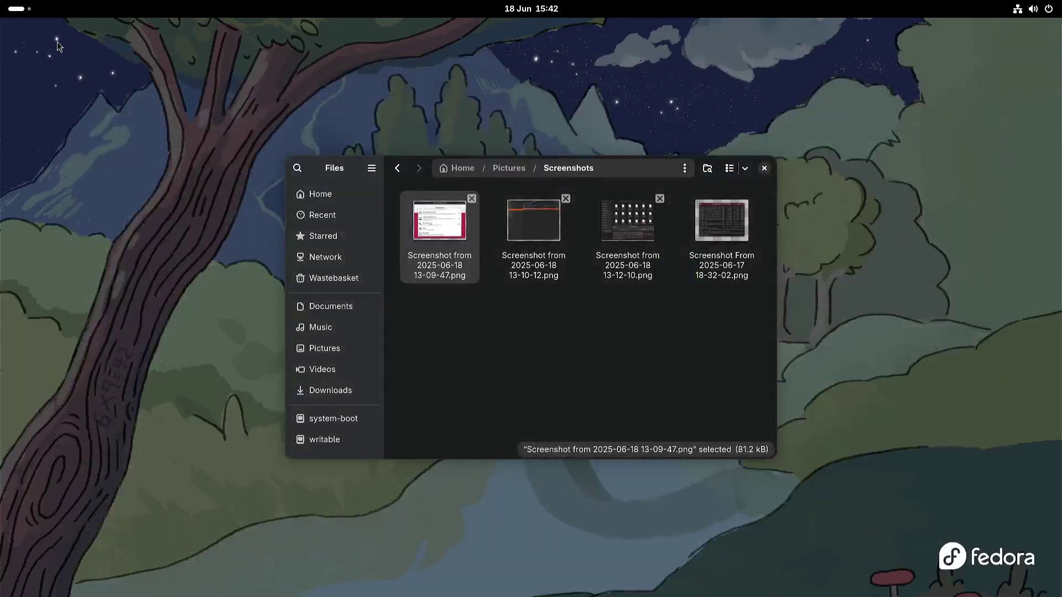
pyautogui.click(17, 8)
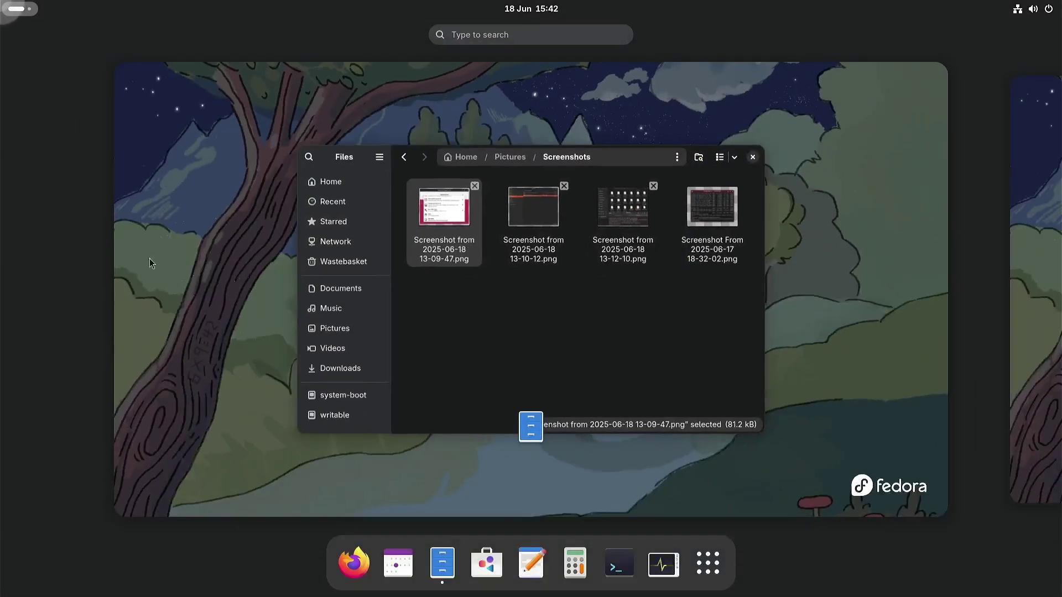
pyautogui.click(623, 567)
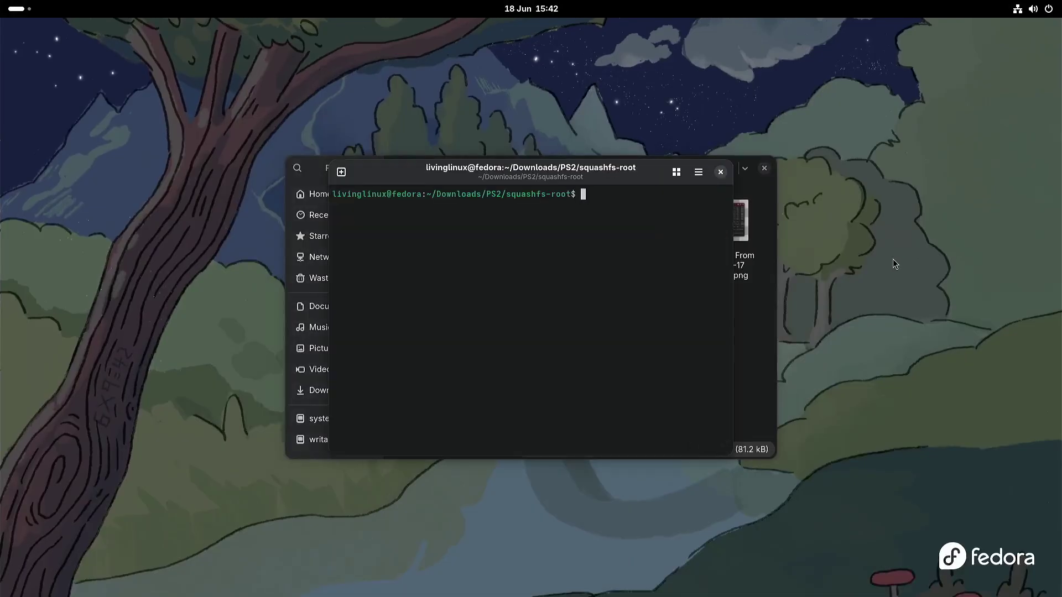
# Move from the home folder into ~/vkQuake/build
pyautogui.write('cd ~')
pyautogui.press('Return')
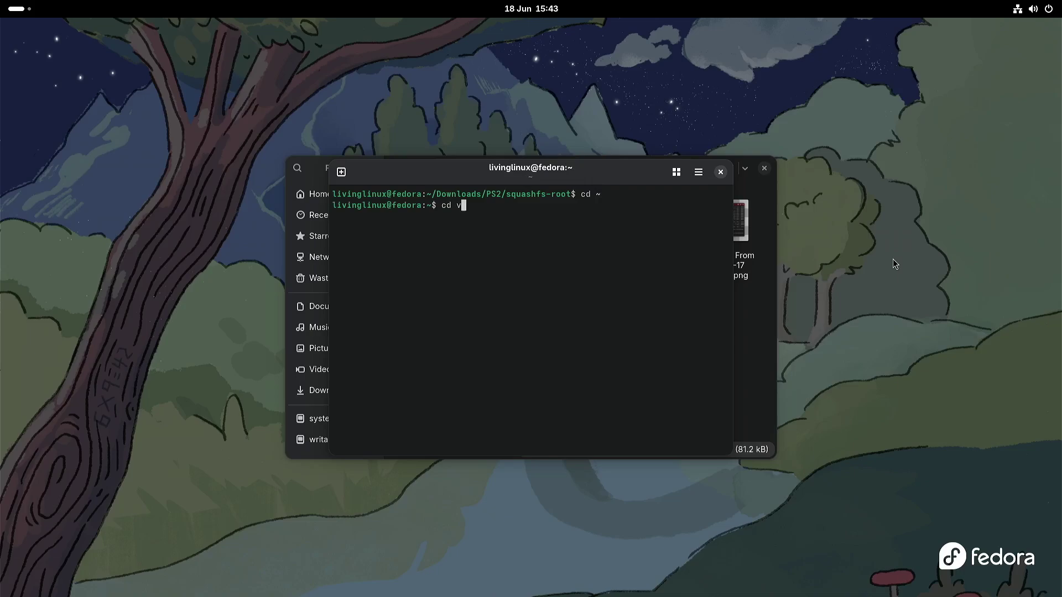
pyautogui.write('cd vk')
pyautogui.press('Tab')
pyautogui.write('b')
pyautogui.press('Tab')
pyautogui.press('Return')
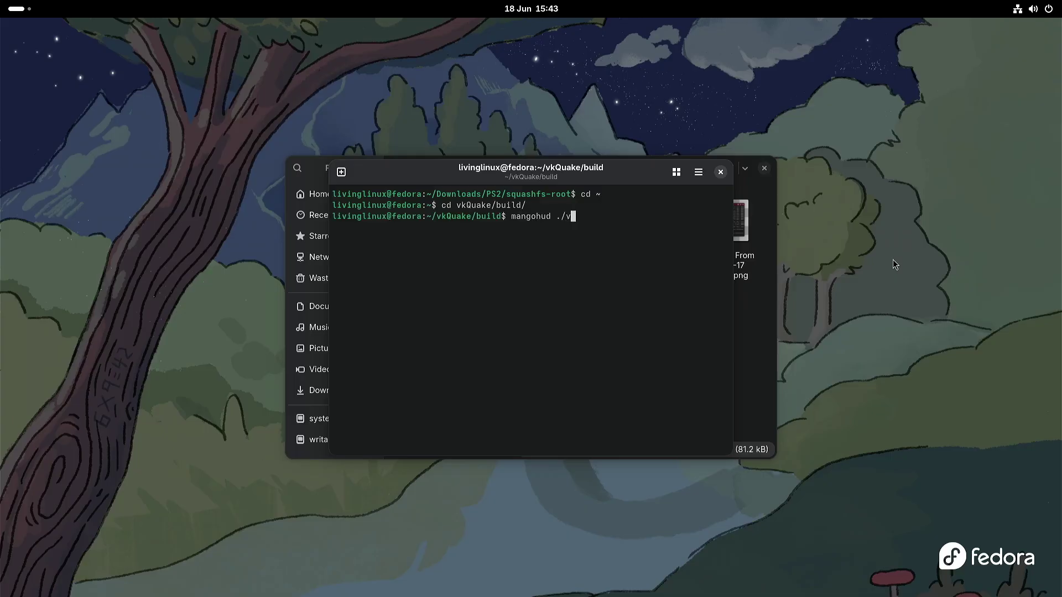
# Run mangohud ./vkquake to start vkQuake with the MangoHud overlay
pyautogui.write('mangohud ./v')
pyautogui.press('Tab')
pyautogui.press('Return')
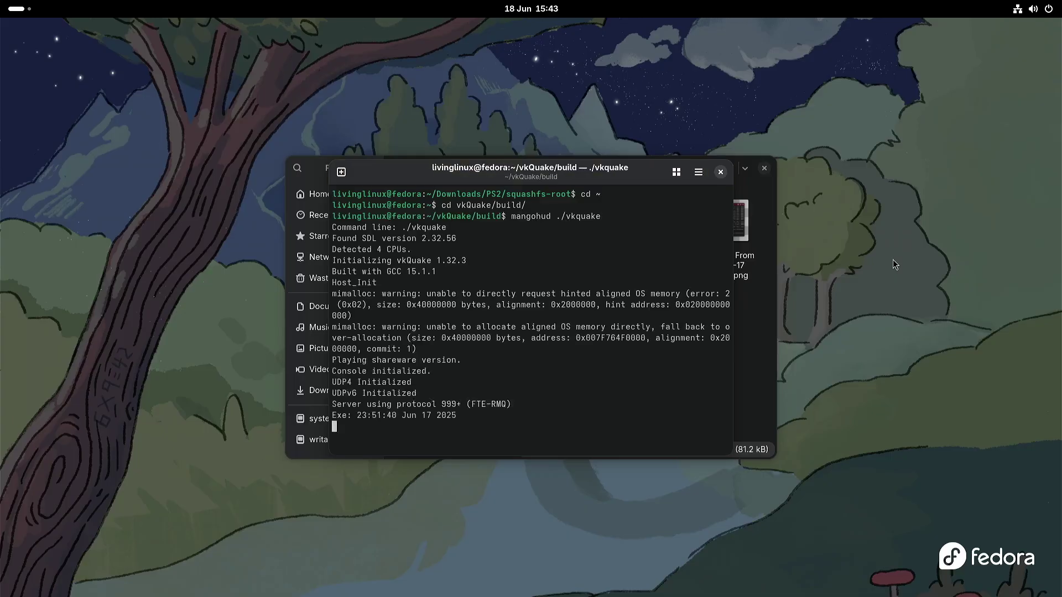
# Pick up shells and the grenade launcher, then grenade the zombies and the first ogre
pyautogui.press('w')
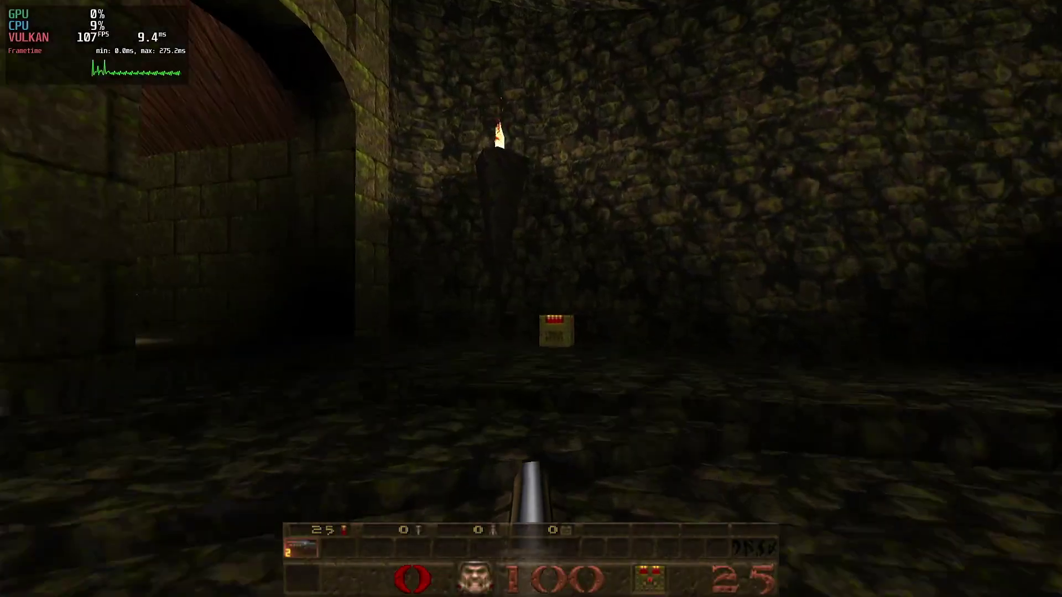
pyautogui.press('w')
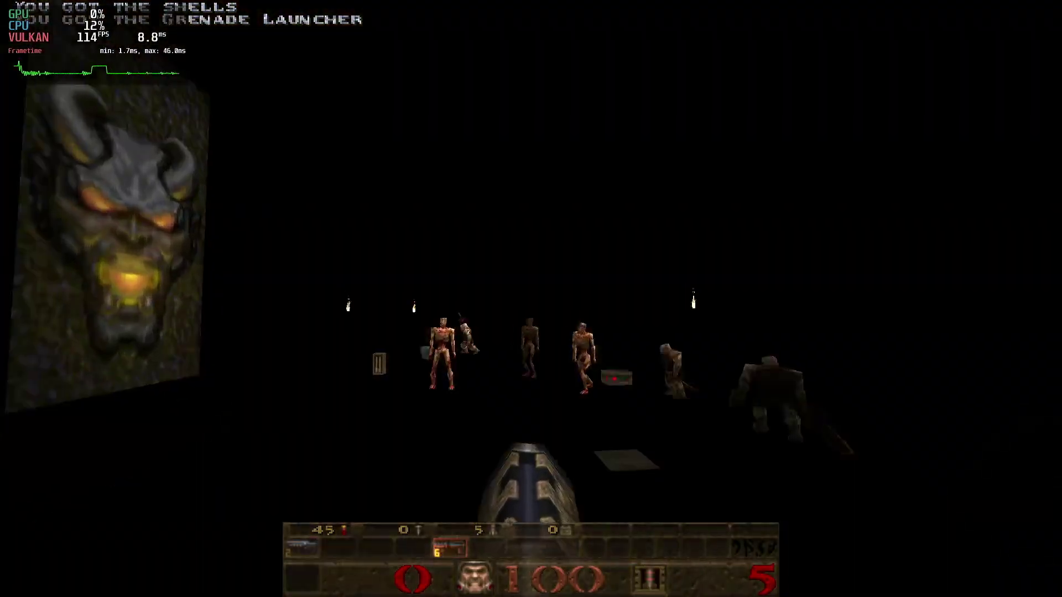
pyautogui.click(531, 299)
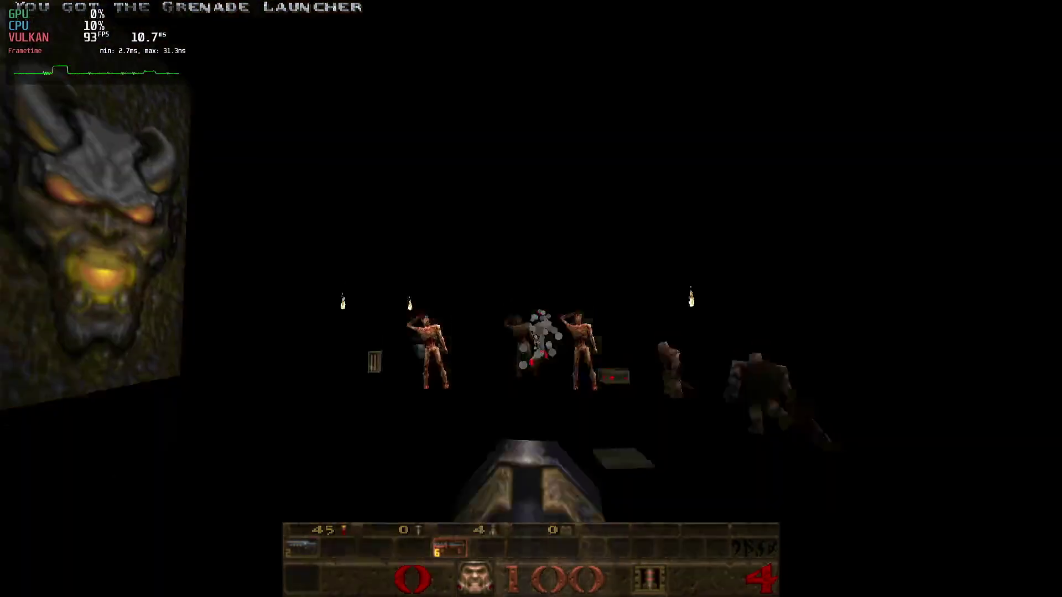
pyautogui.press('w')
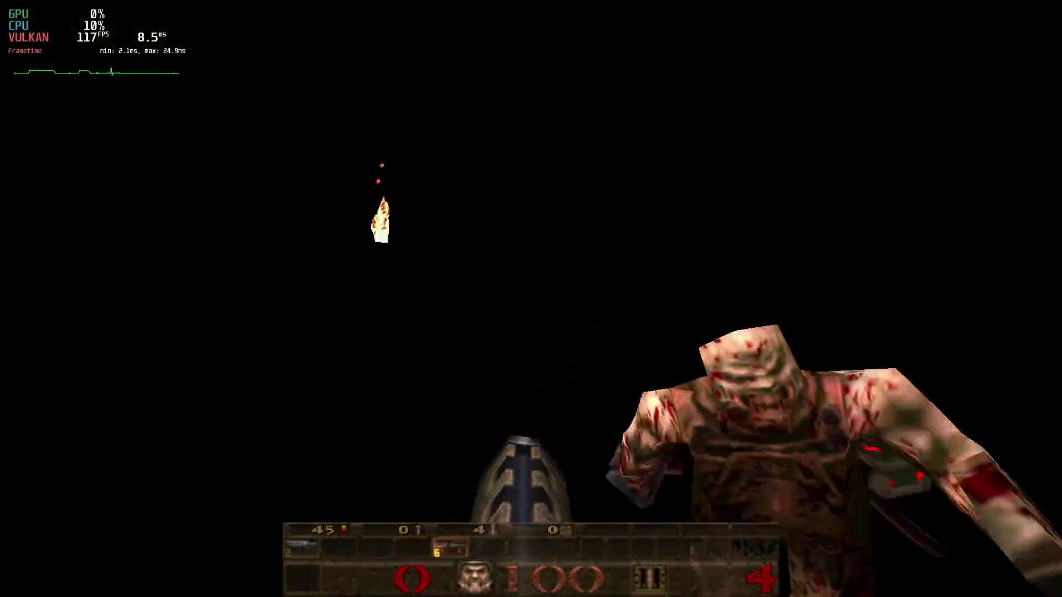
pyautogui.click(531, 299)
pyautogui.click(531, 299)
pyautogui.click(531, 299)
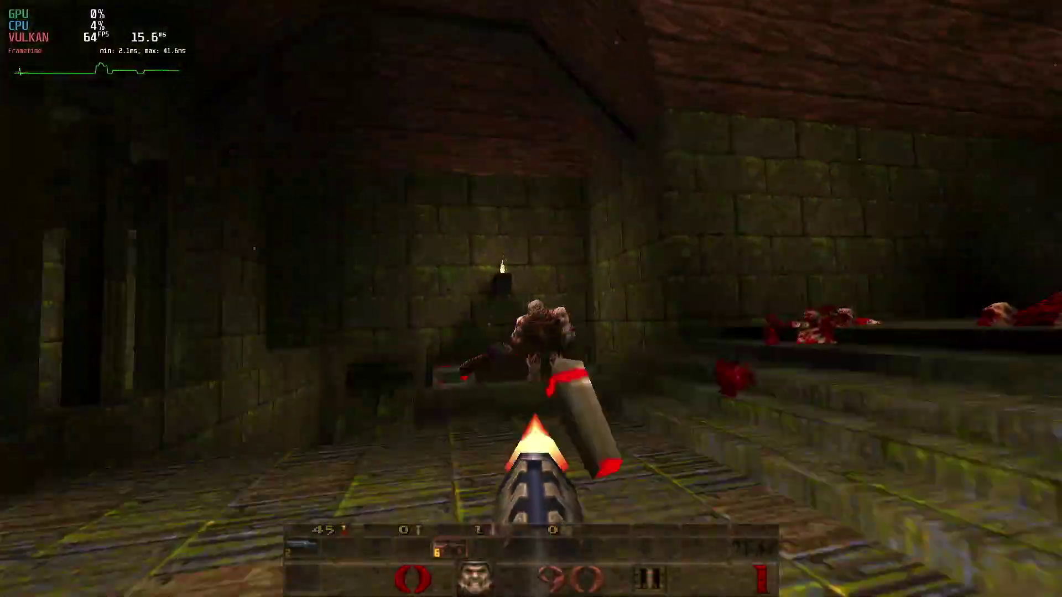
# Advance past the torch wall, grenading another ogre, then fire the shotgun near the crate
pyautogui.press('w')
pyautogui.press('w')
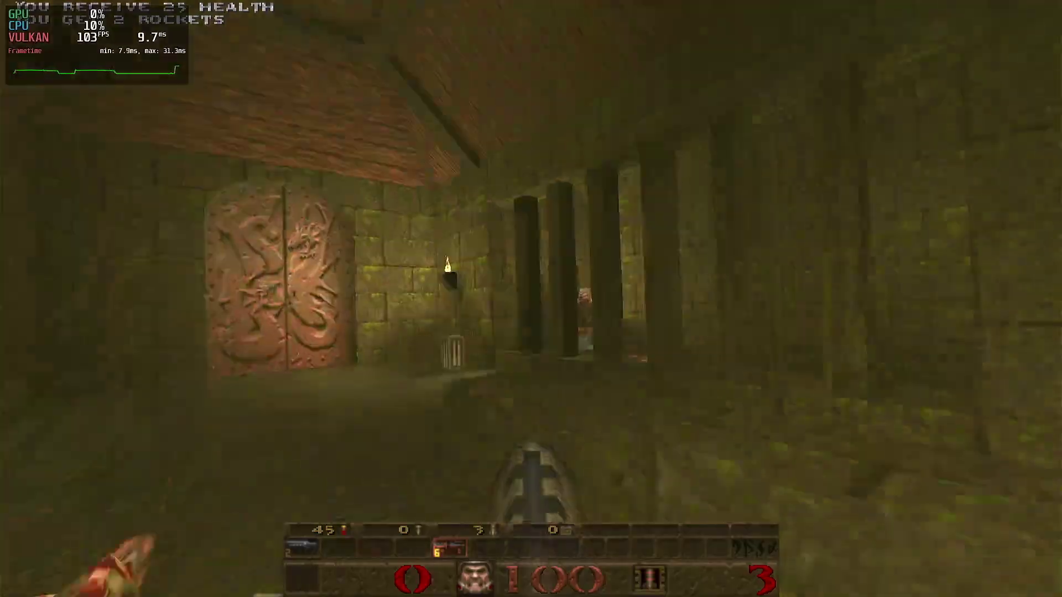
pyautogui.click(531, 299)
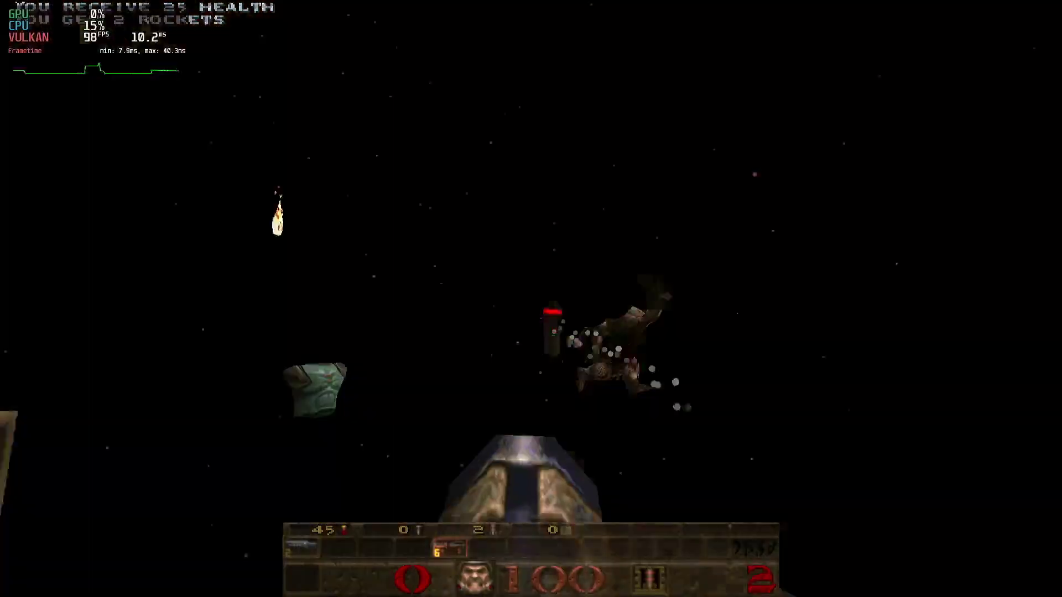
pyautogui.click(531, 298)
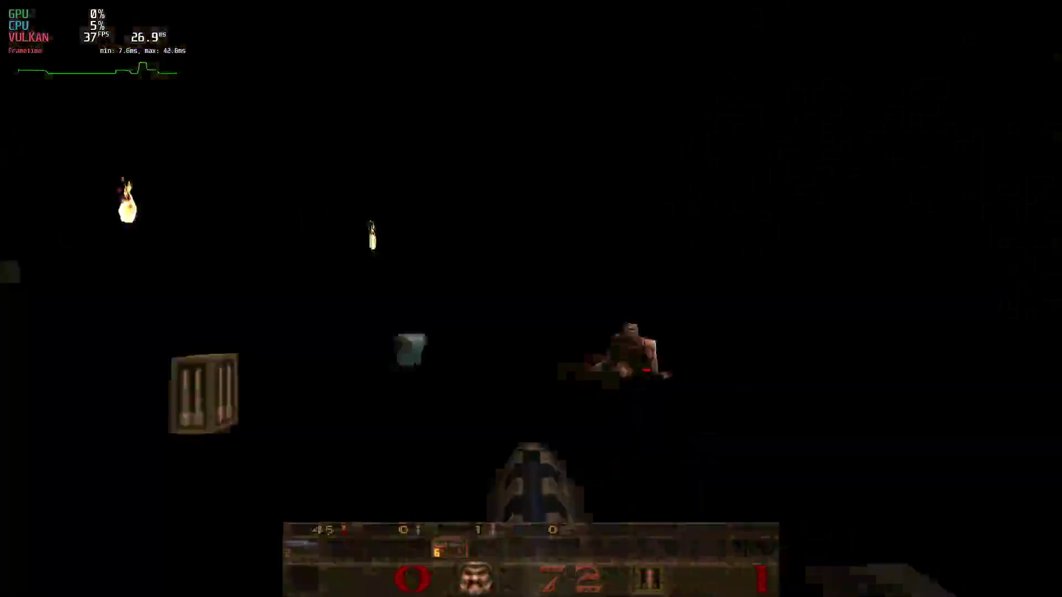
pyautogui.click(531, 299)
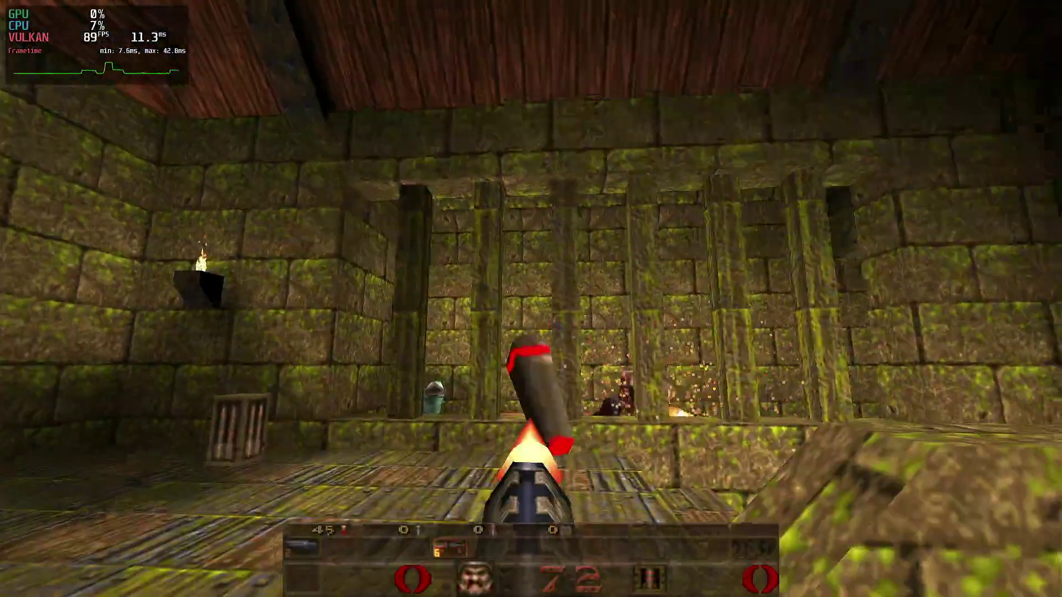
pyautogui.press('w')
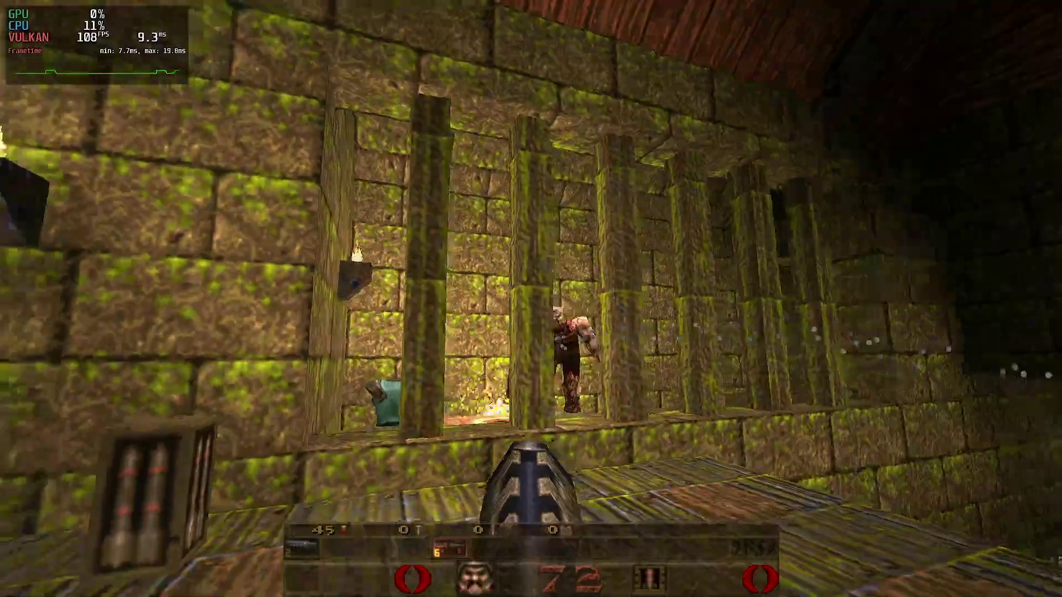
pyautogui.click(531, 299)
# In Options > Video, cycle the video mode up to 1280x720
pyautogui.press('Escape')
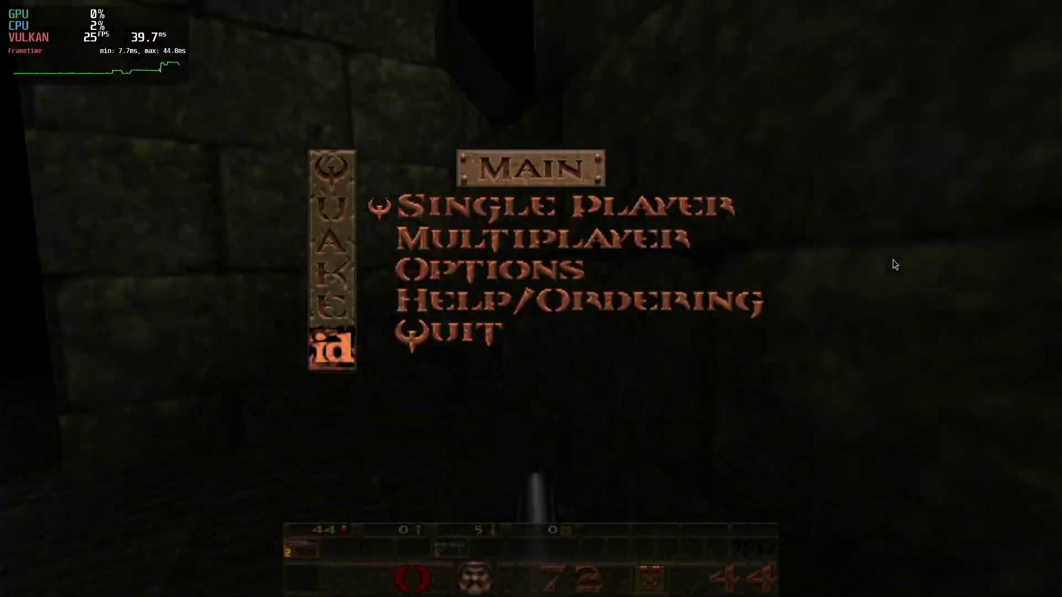
pyautogui.press('Down')
pyautogui.press('Down')
pyautogui.press('Return')
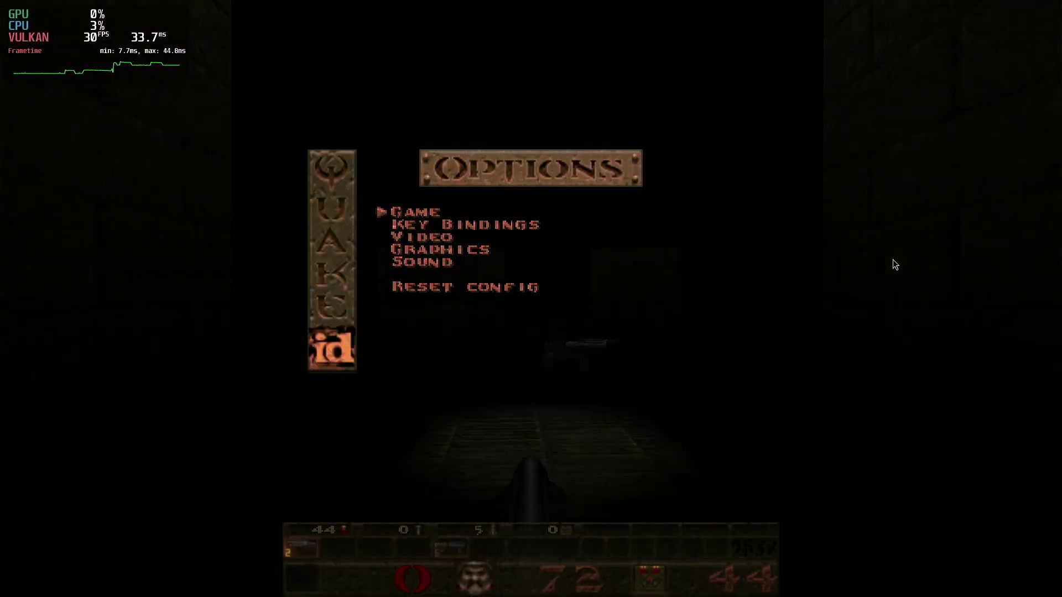
pyautogui.press('Down')
pyautogui.press('Down')
pyautogui.press('Return')
pyautogui.press('Right')
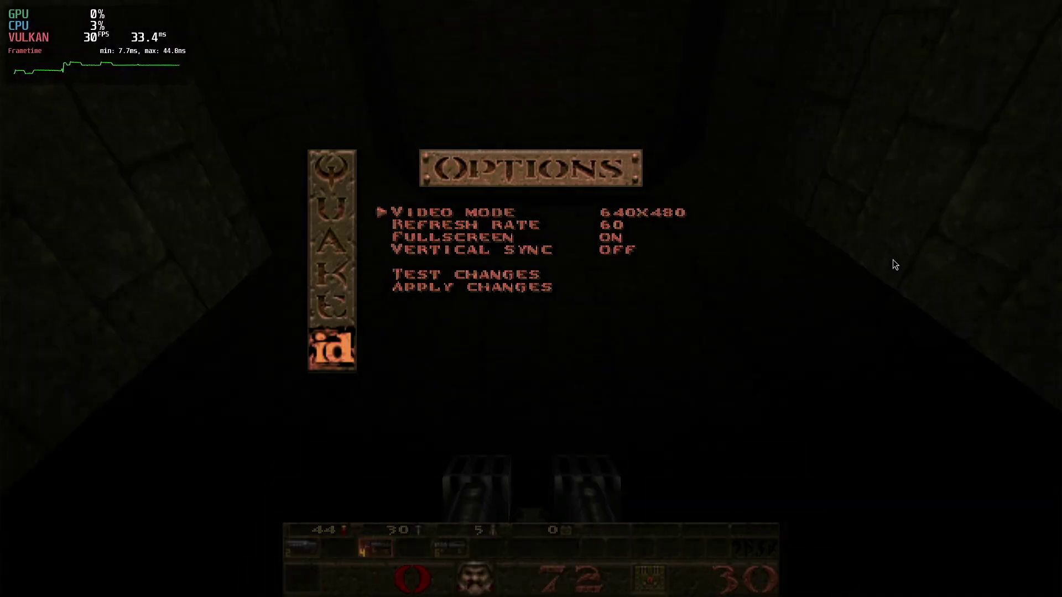
pyautogui.press('Right')
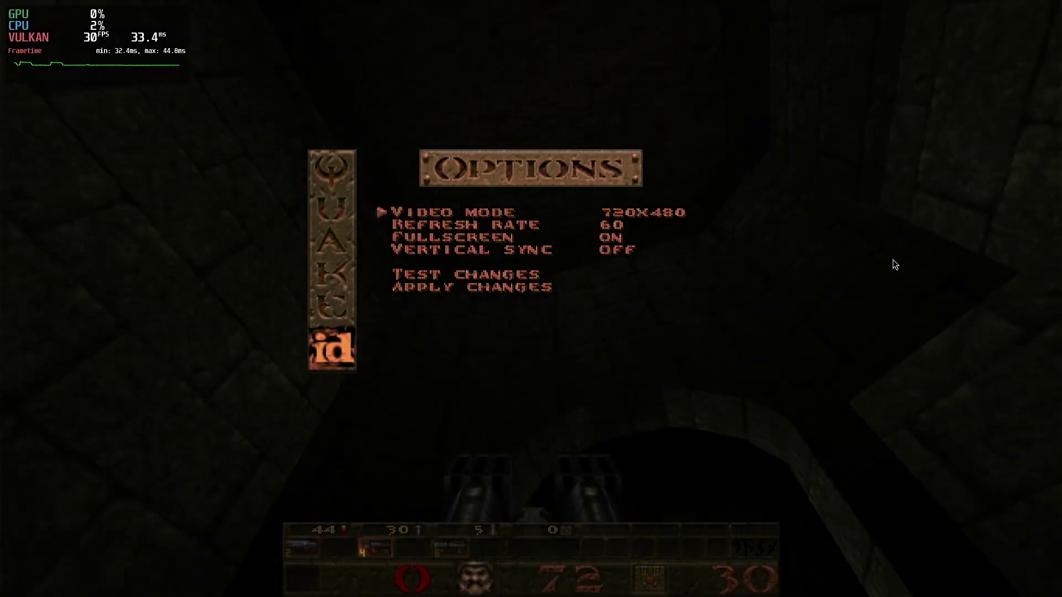
pyautogui.press('Right')
pyautogui.press('Right')
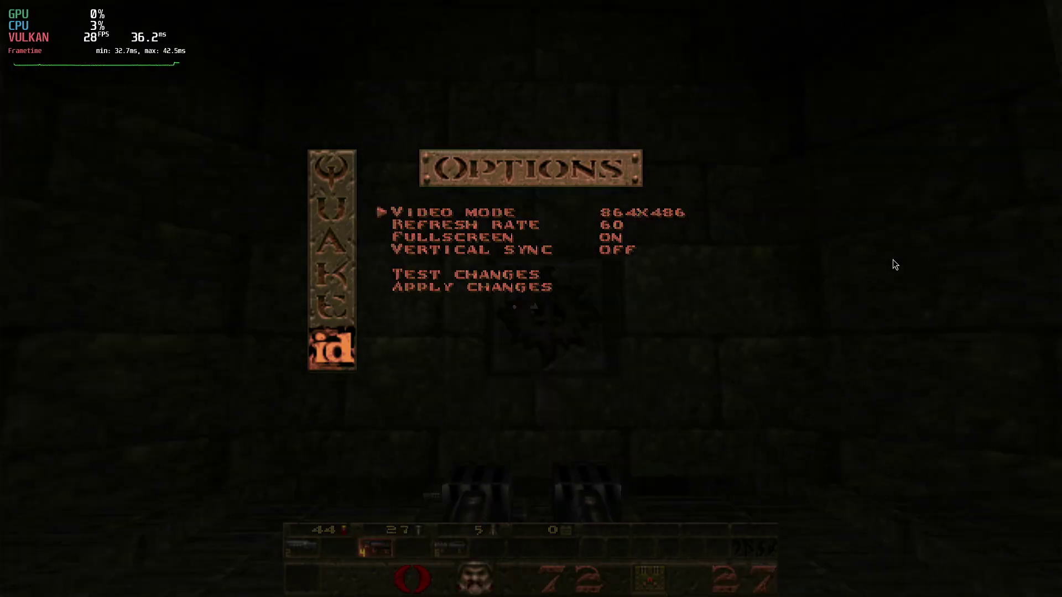
pyautogui.press('Right')
pyautogui.press('Right')
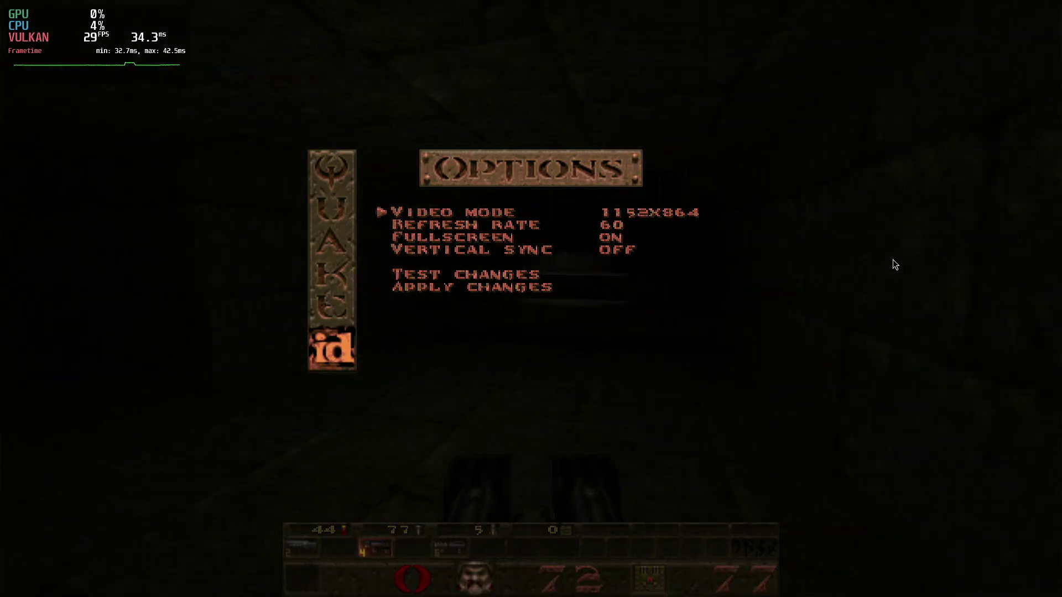
pyautogui.press('Right')
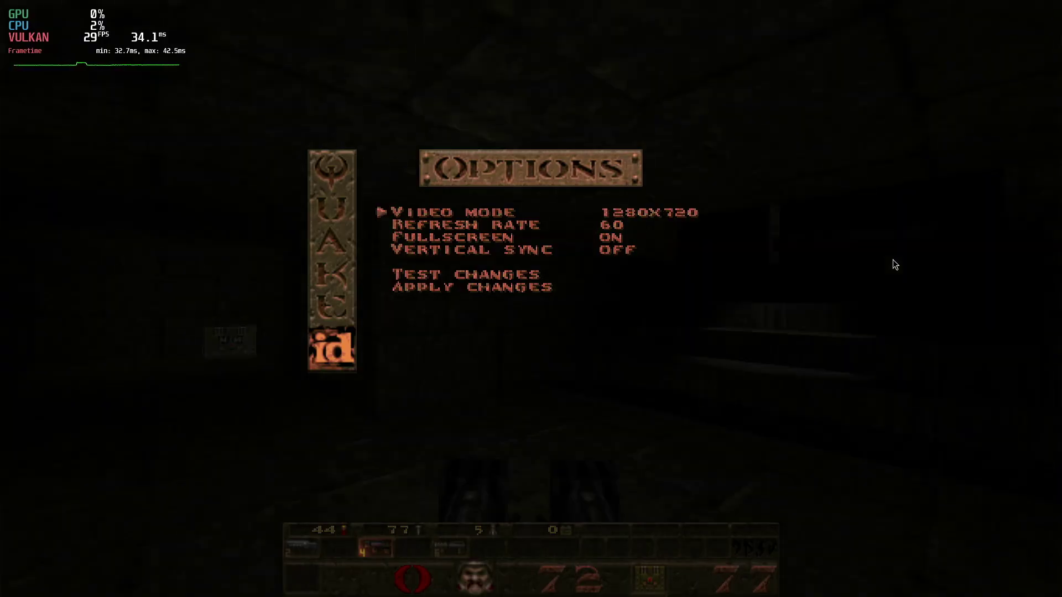
# Test the 1280x720 mode, keep it, and back out to the main menu
pyautogui.press('Down')
pyautogui.press('Return')
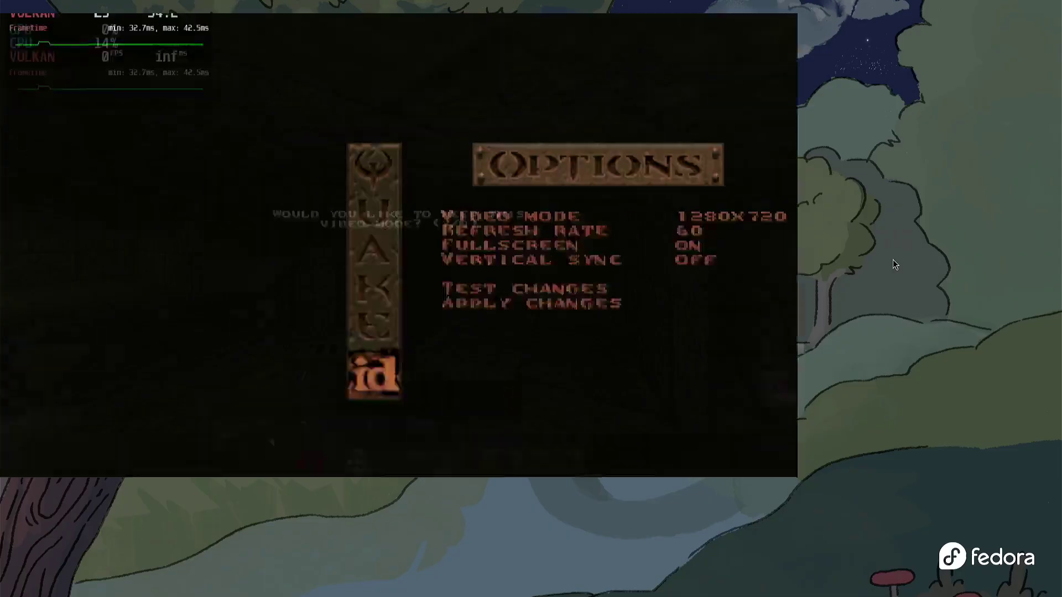
pyautogui.press('y')
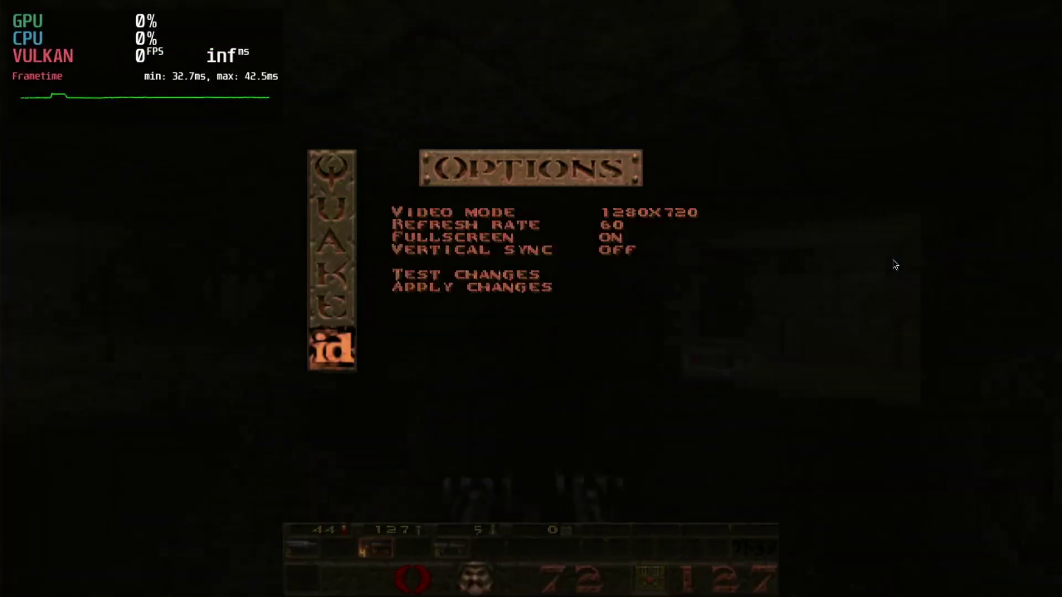
pyautogui.press('Escape')
pyautogui.press('Escape')
pyautogui.press('Escape')
# Resume play, firing the nailgun at enemies and an ogre at close range
pyautogui.press('w')
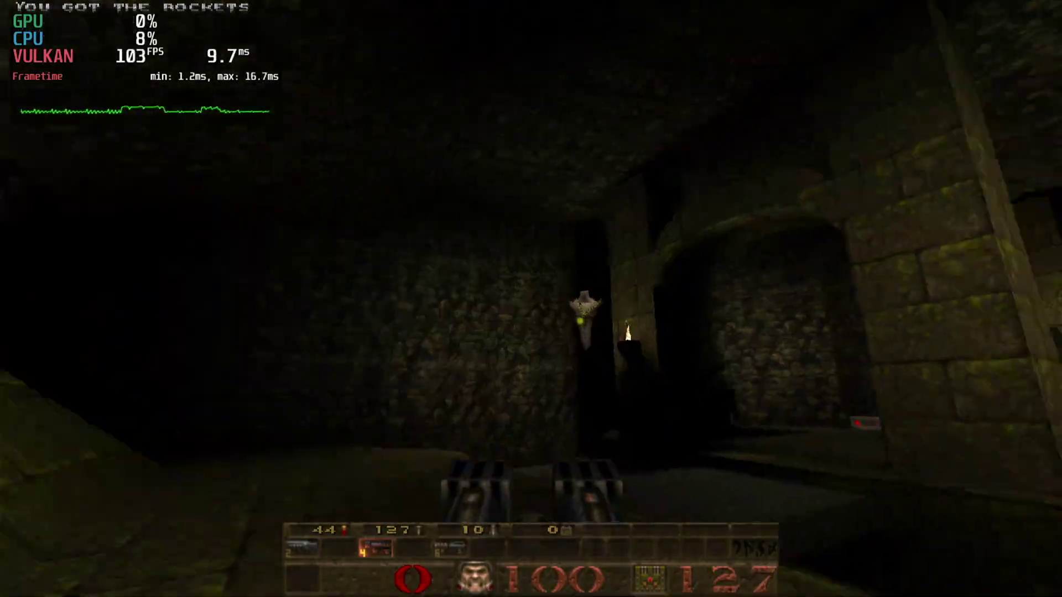
pyautogui.press('ctrl')
pyautogui.press('ctrl')
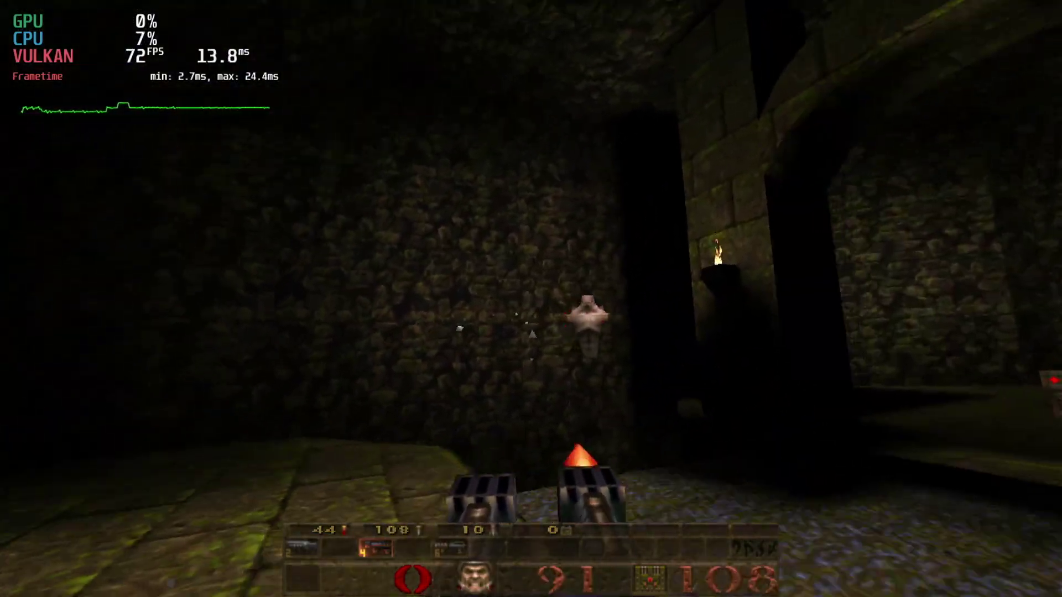
pyautogui.press('w')
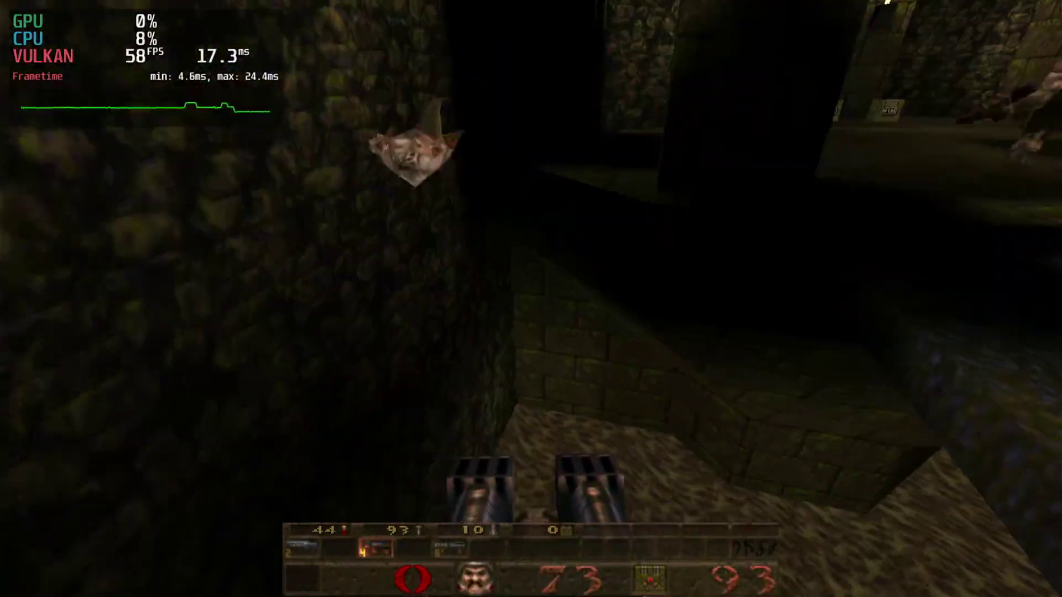
pyautogui.press('ctrl')
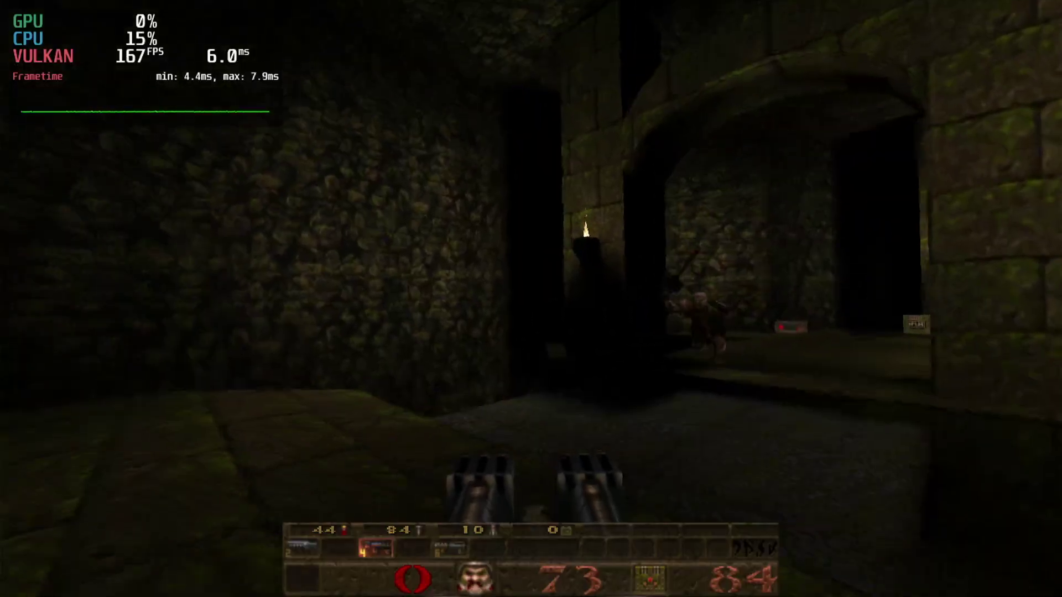
pyautogui.press('ctrl')
pyautogui.press('ctrl')
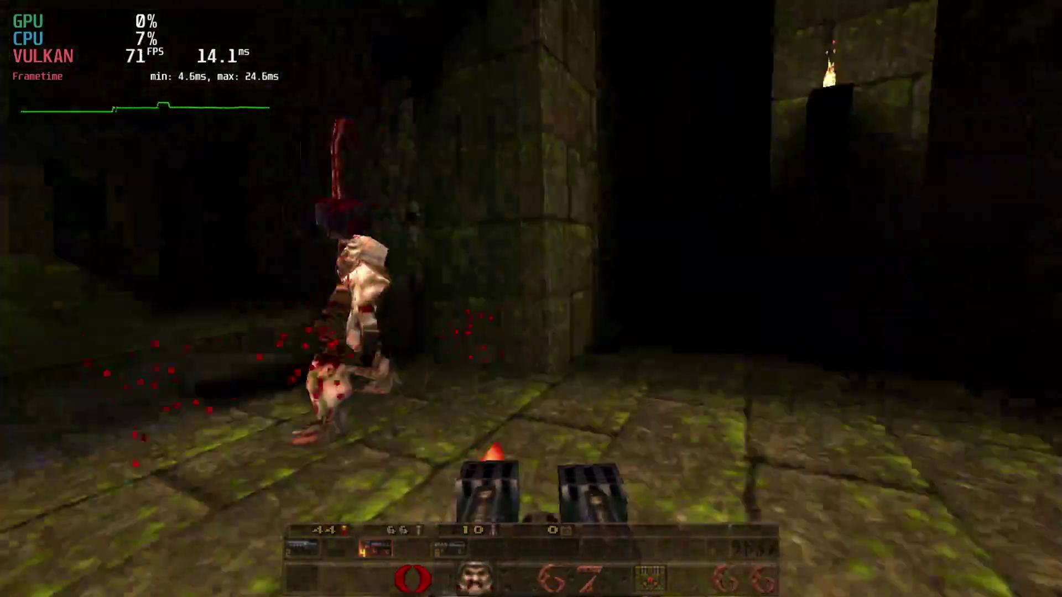
# Collect rockets, nails and health, shoot the fish-like enemy, then open the main menu on Quit
pyautogui.press('w')
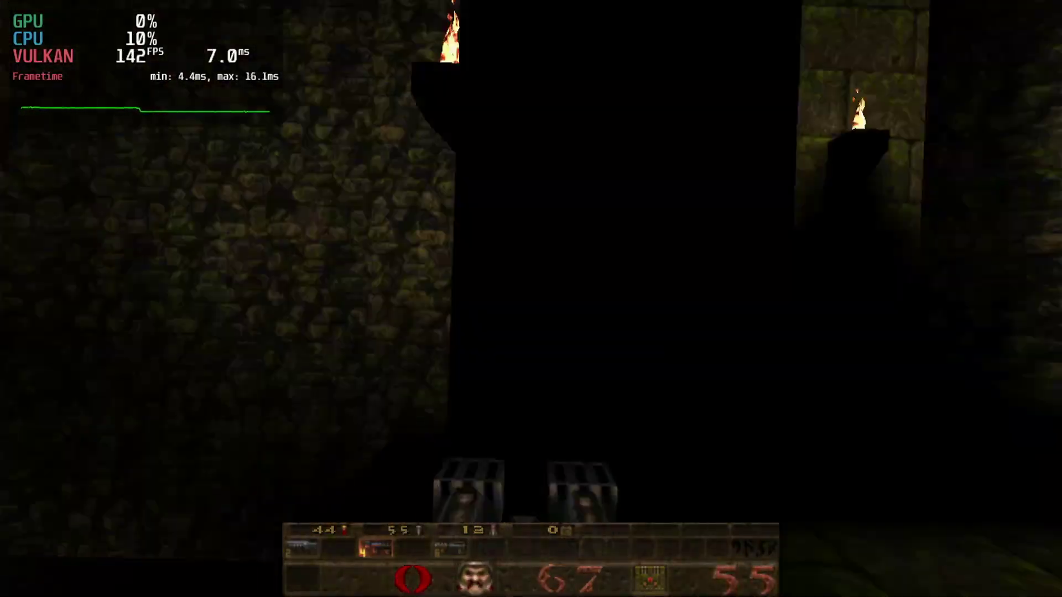
pyautogui.press('w')
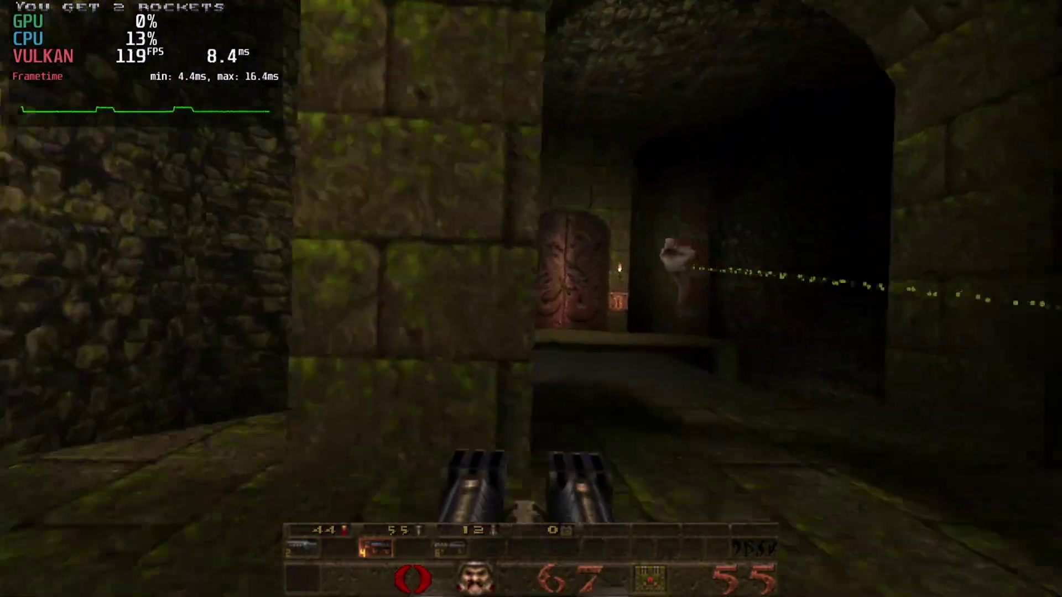
pyautogui.press('w')
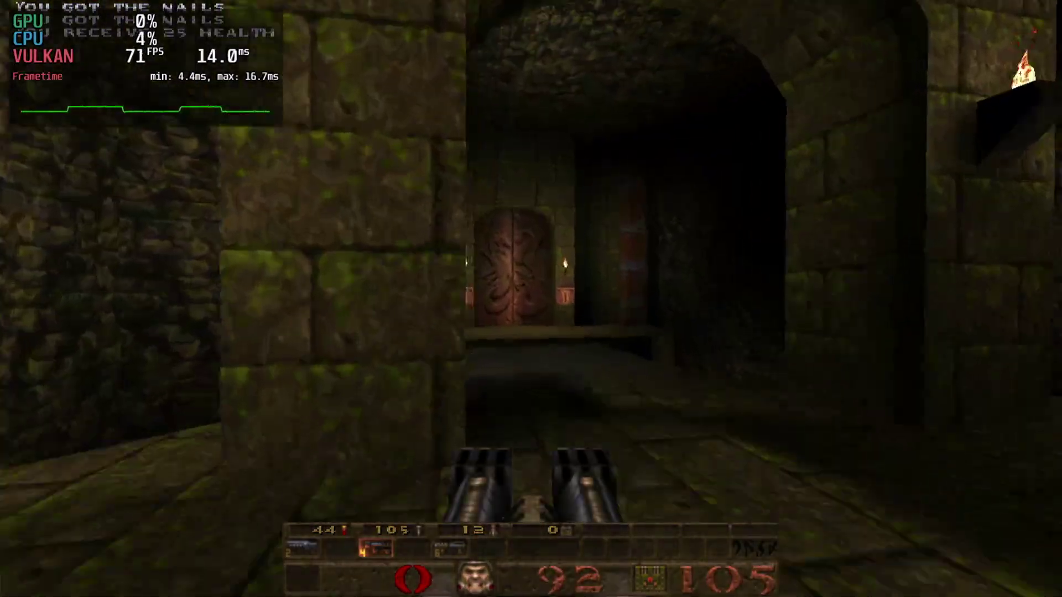
pyautogui.press('ctrl')
pyautogui.press('ctrl')
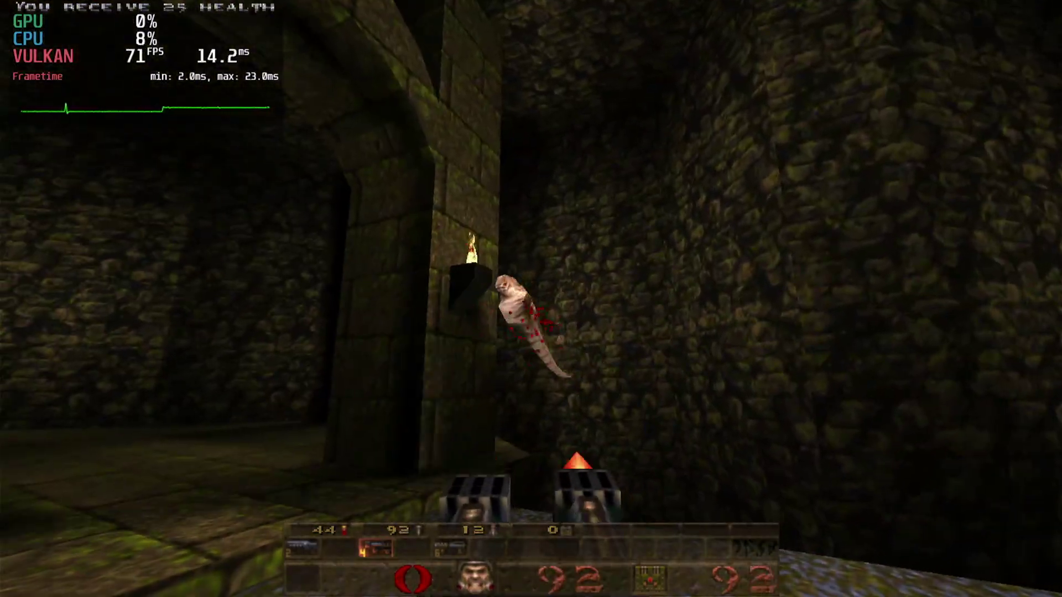
pyautogui.press('Escape')
pyautogui.press('Down')
pyautogui.press('Down')
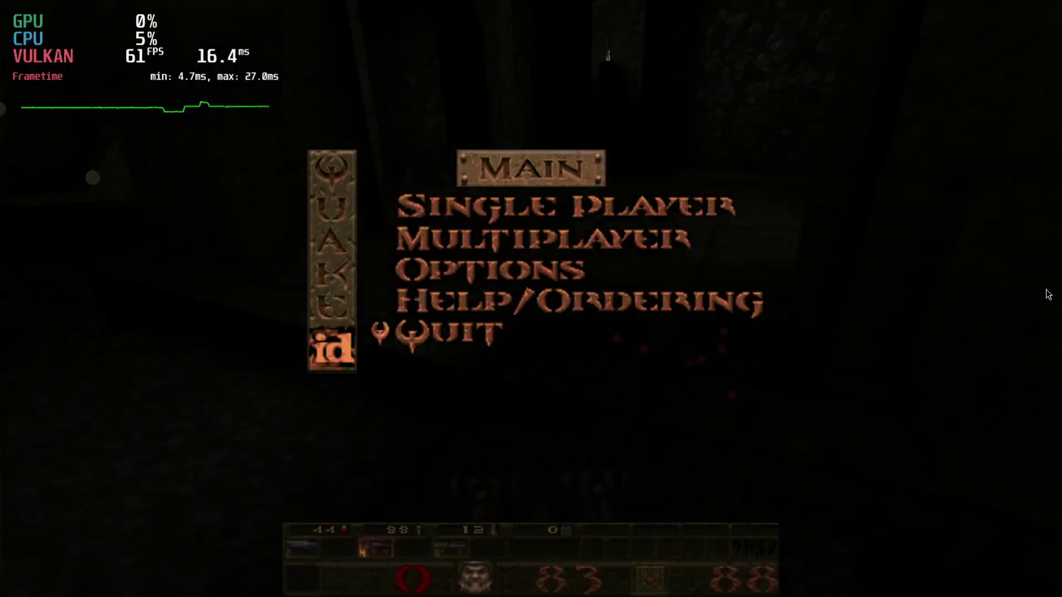
# Quit vkQuake from the main menu, returning to the ~/vkQuake/build prompt
pyautogui.press('Return')
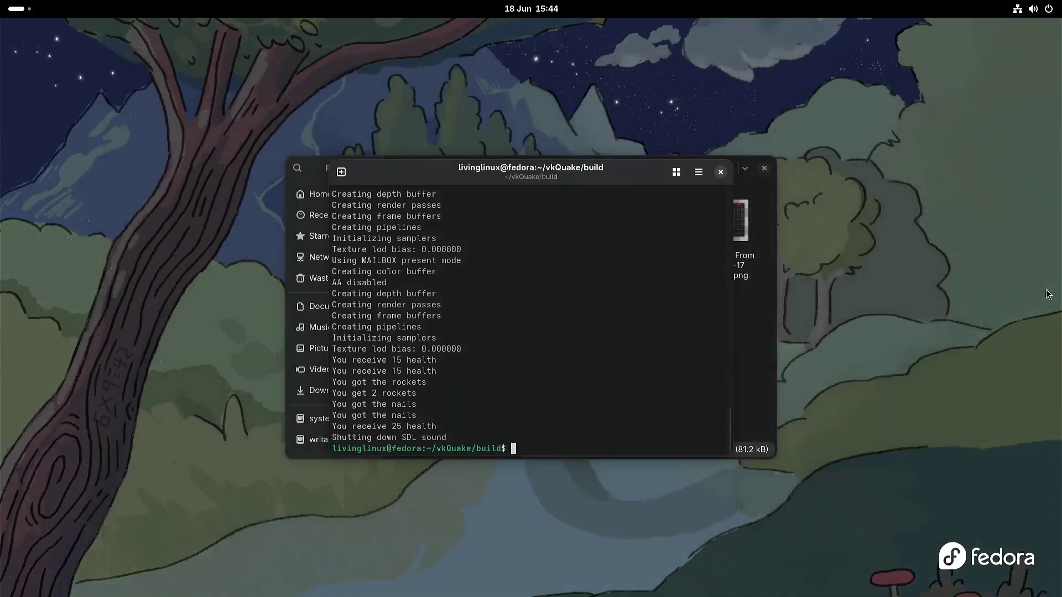